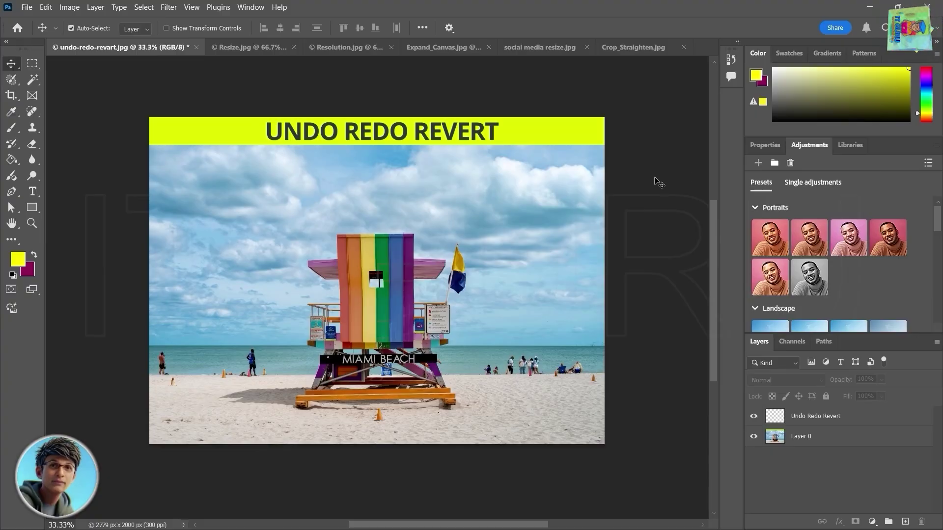
- Look through the open example images, from undo-redo-revart.jpg to Crop_Straighten.jpg, and return to undo-redo-revart.jpg
click(326, 136)
click(243, 47)
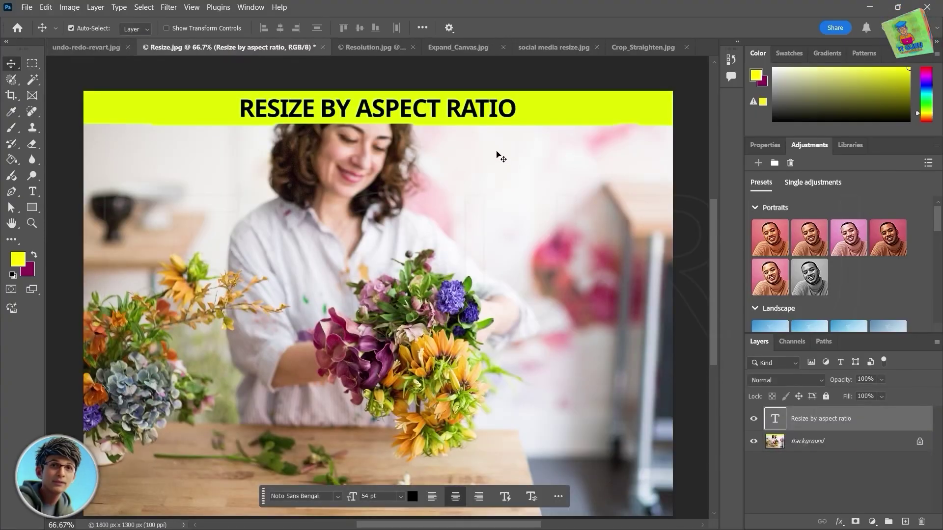
key(ctrl+Tab)
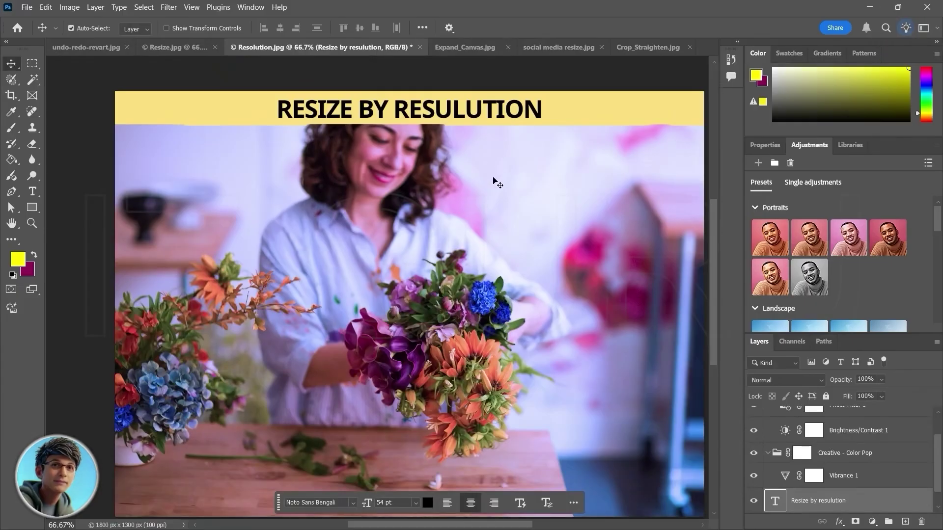
key(ctrl+Tab)
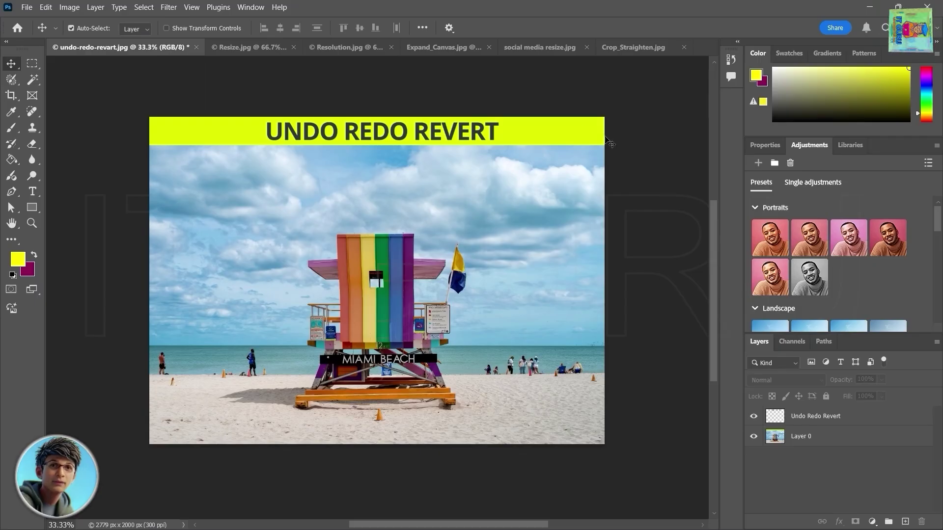
click(365, 139)
key(ctrl+Tab)
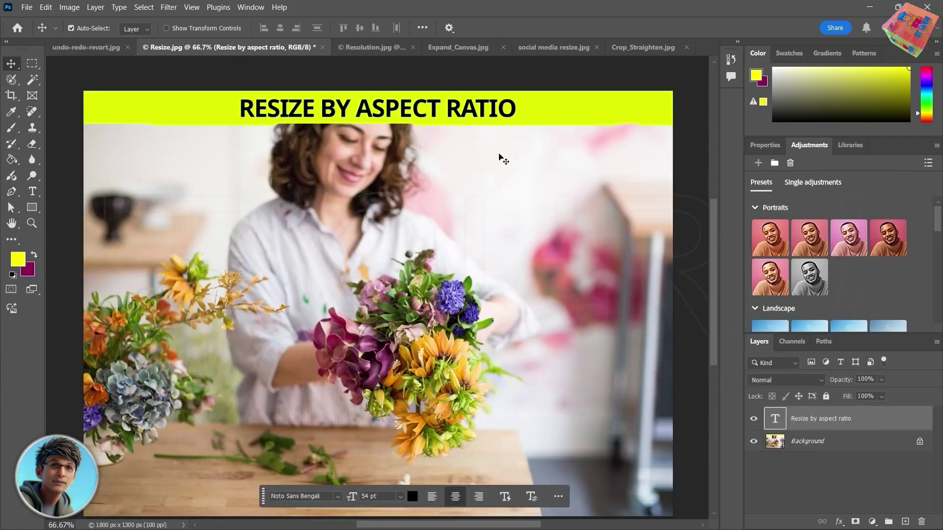
key(ctrl+Tab)
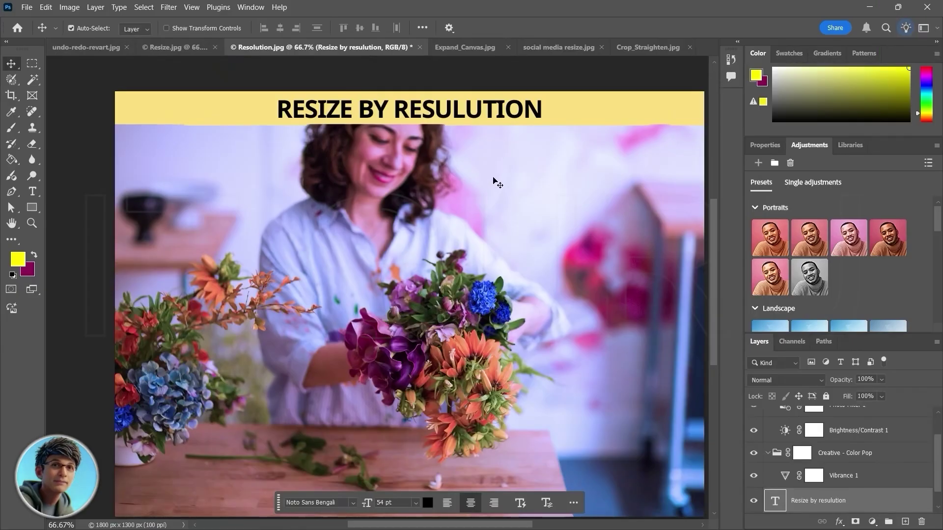
key(ctrl+Tab)
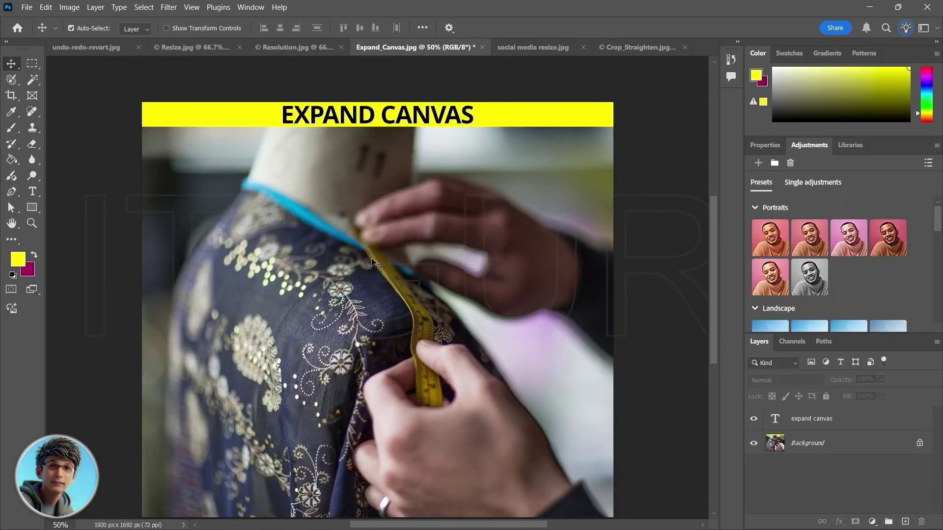
click(533, 48)
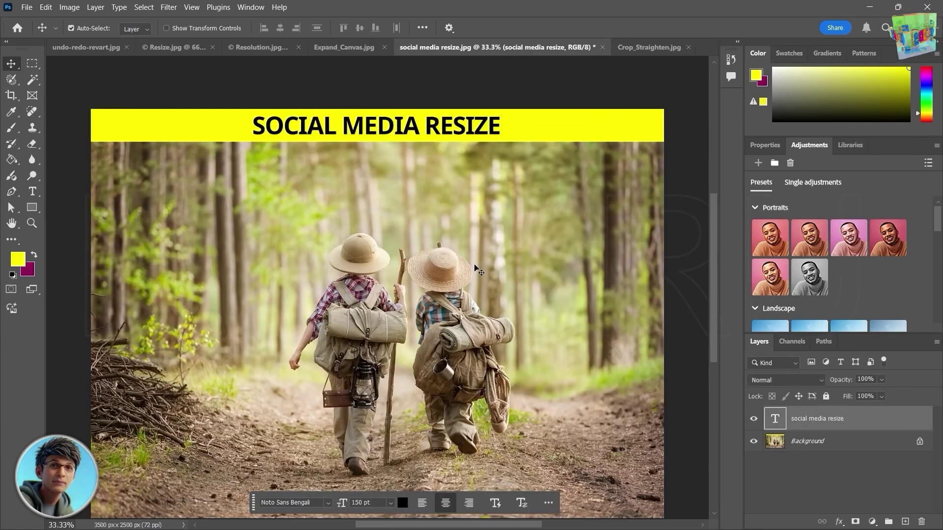
key(ctrl+Tab)
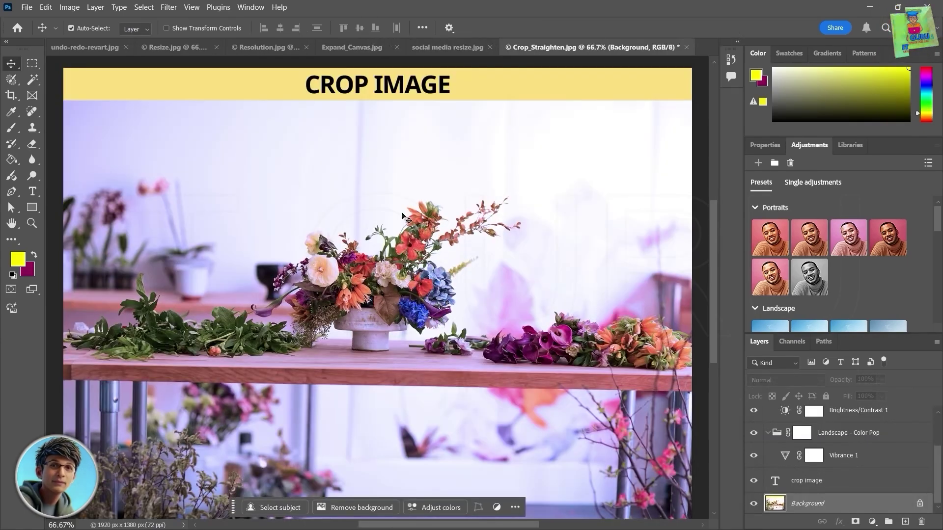
key(ctrl+Tab)
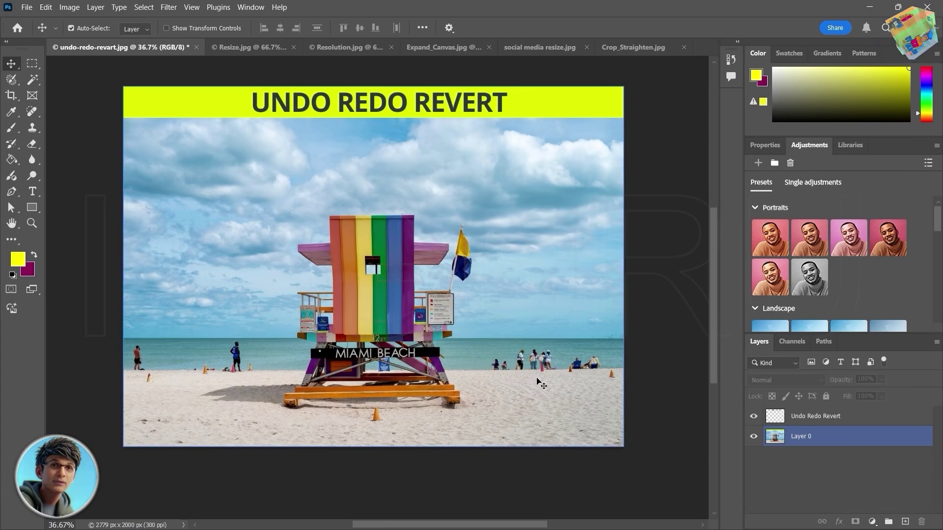
- Remove the group of people on the beach to the right of the tower with the Spot Healing Brush at size 200
click(111, 130)
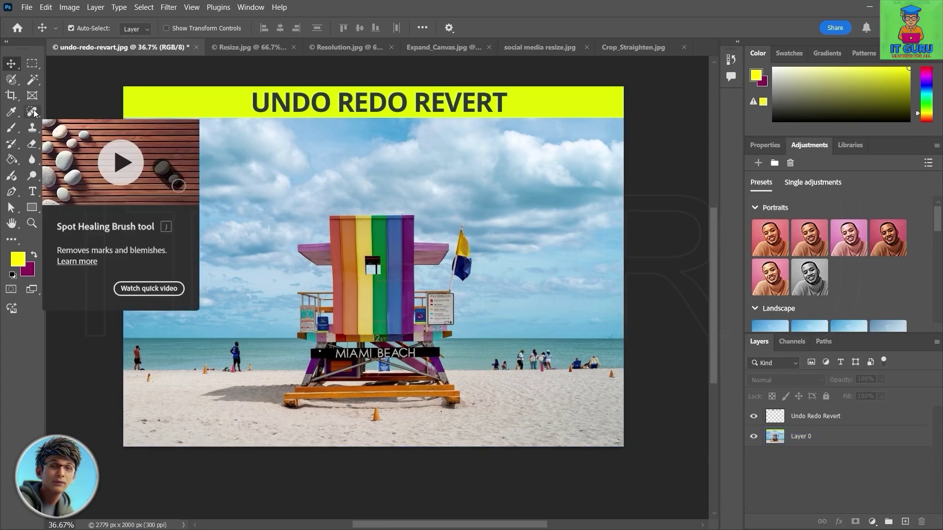
click(35, 113)
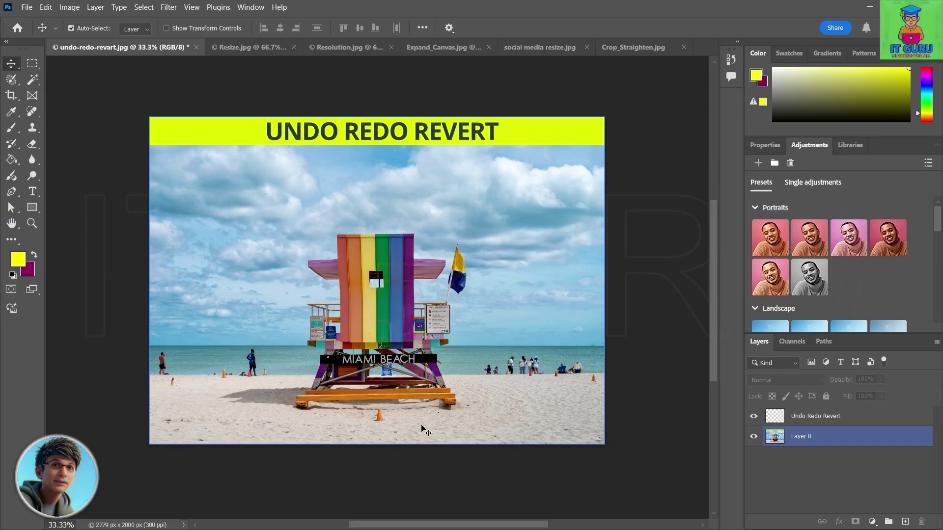
scroll(416, 427, up, 1)
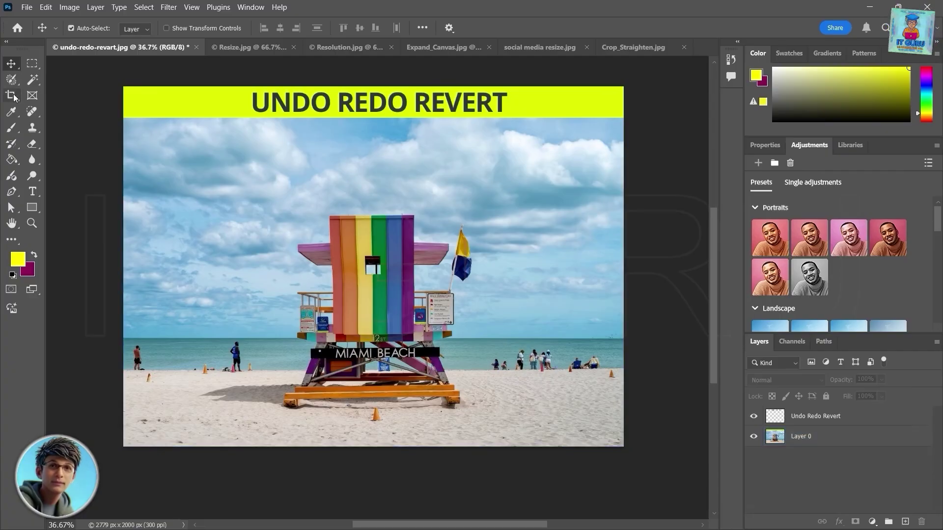
click(33, 112)
key(bracketright)
key(bracketright)
key(bracketright)
key(bracketright)
key(bracketright)
key(bracketright)
key(bracketright)
key(bracketright)
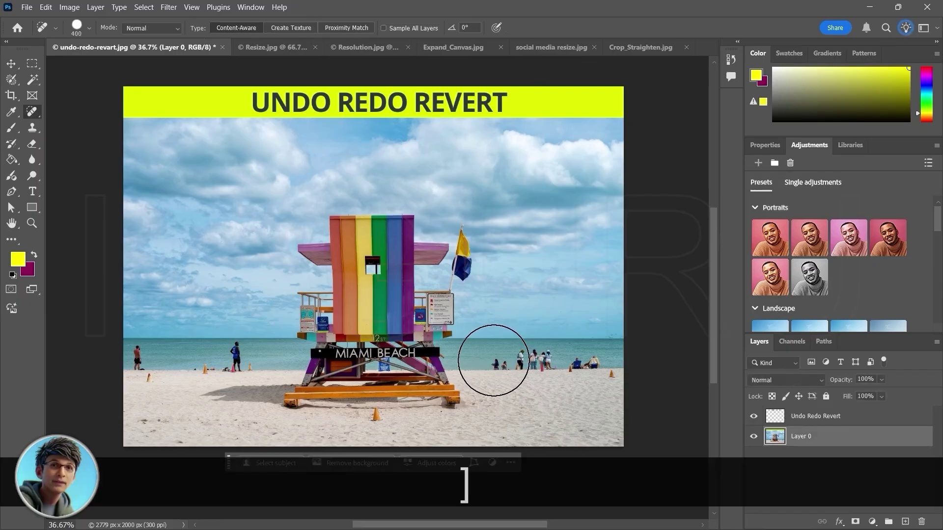
key(bracketleft)
key(bracketleft)
key(bracketleft)
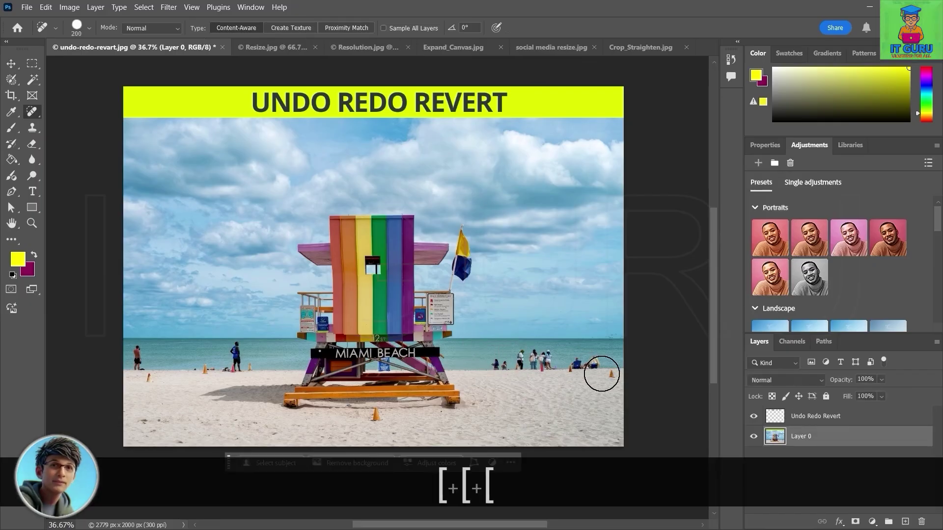
drag(502, 365, 601, 365)
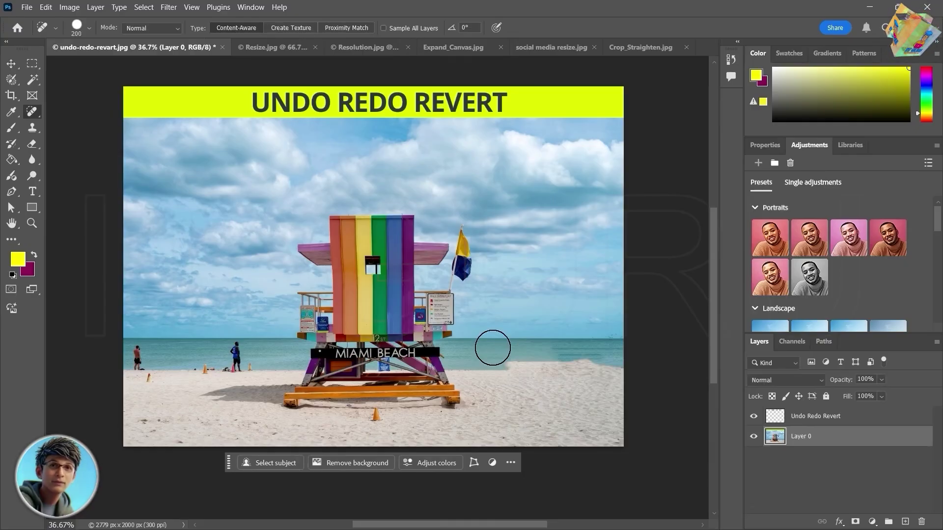
- Set the healing brush size to 125 and remove the traffic cones in front of and left of the tower
key(bracketleft)
key(bracketleft)
key(bracketleft)
click(376, 417)
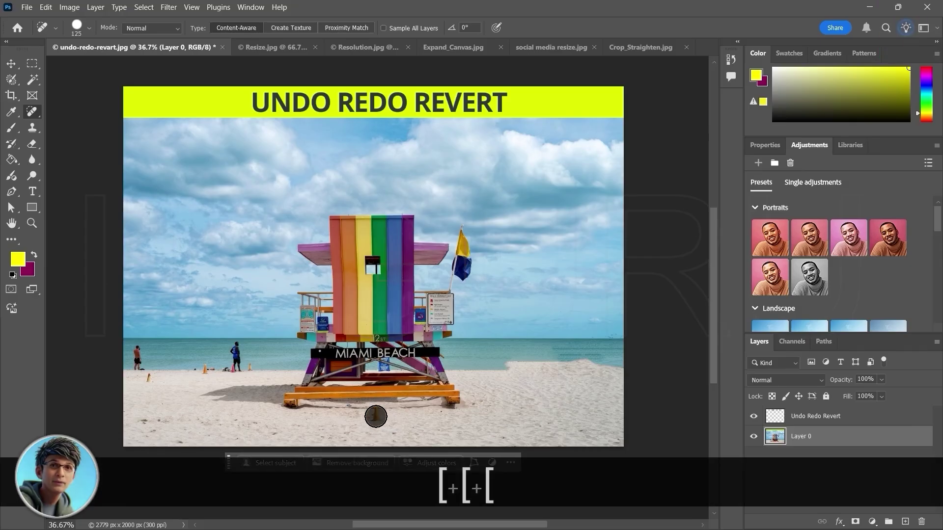
click(256, 365)
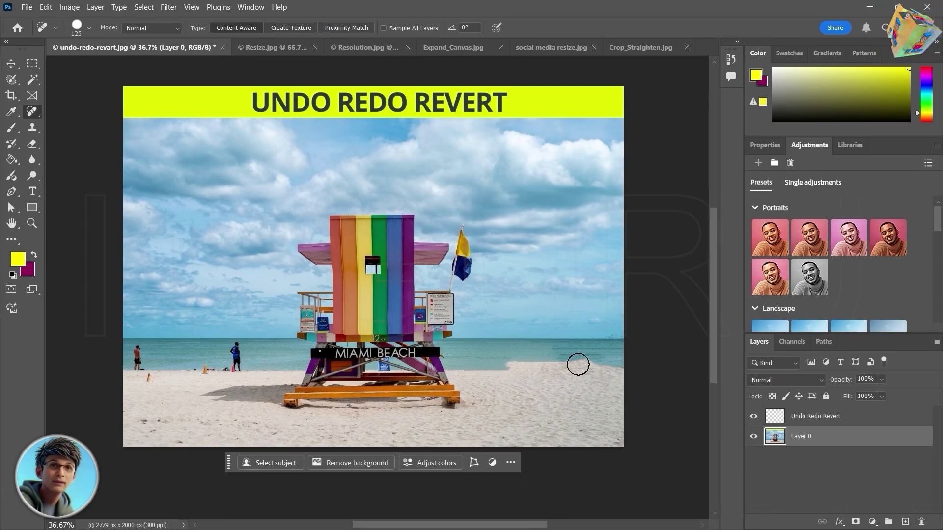
- Undo all the spot healing strokes made on the beach photo
click(47, 7)
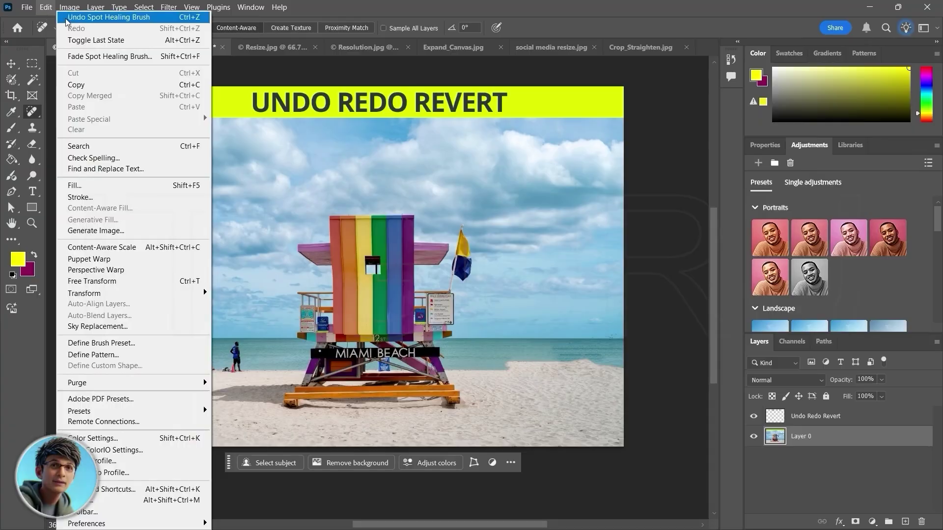
click(128, 18)
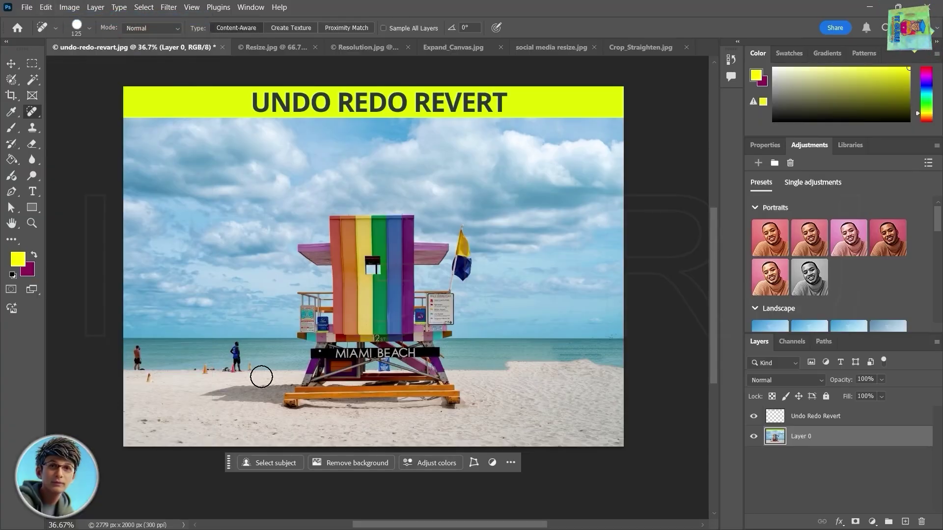
key(ctrl+z)
key(ctrl+z)
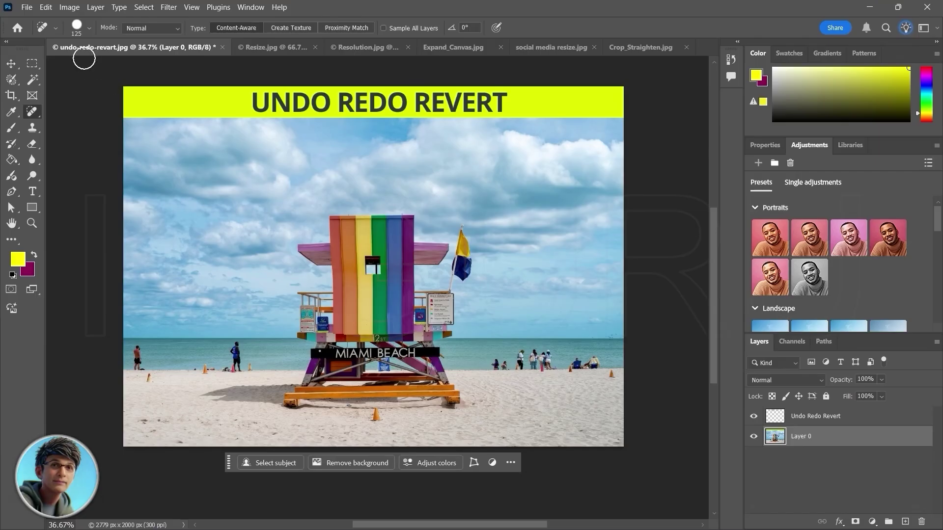
- Redo the spot healing of the people right of the tower, and undo it again
click(46, 7)
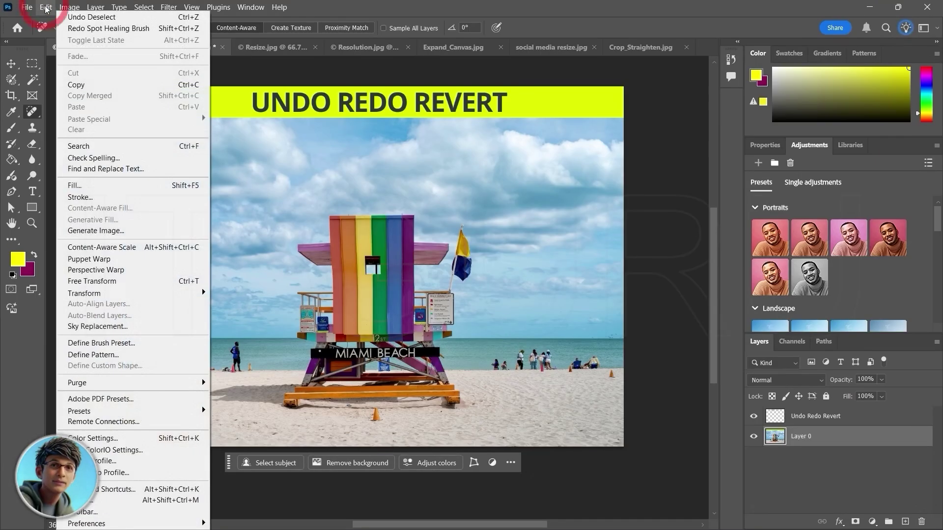
click(92, 29)
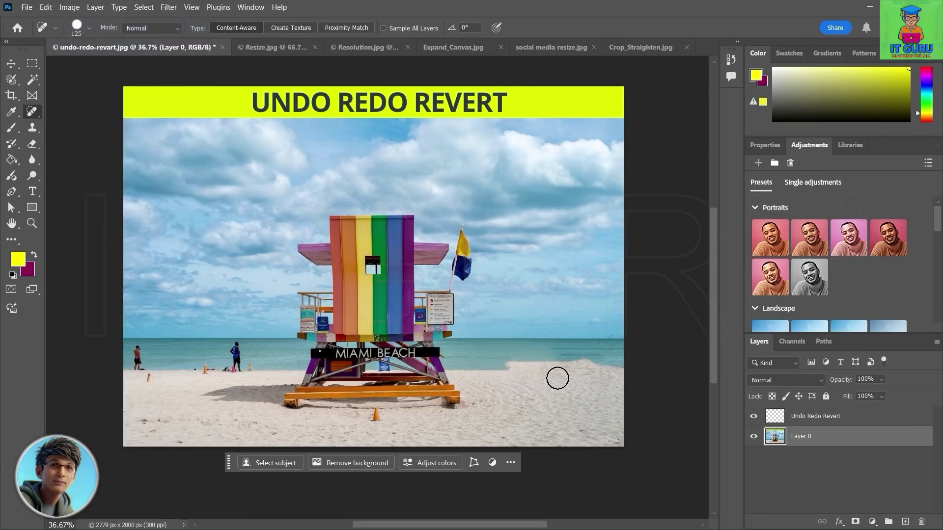
key(ctrl+z)
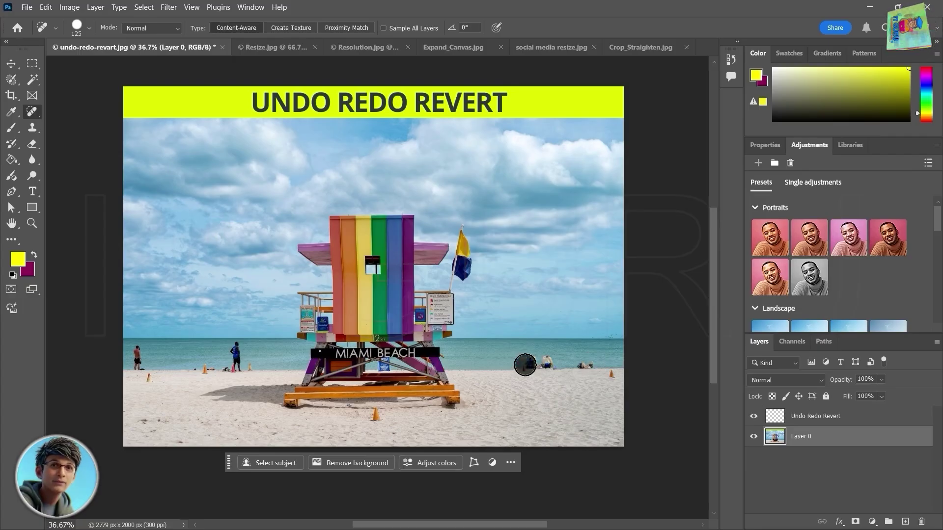
- Heal away the people and cone right of the tower and the cone in front of it, spot by spot
click(539, 363)
click(550, 364)
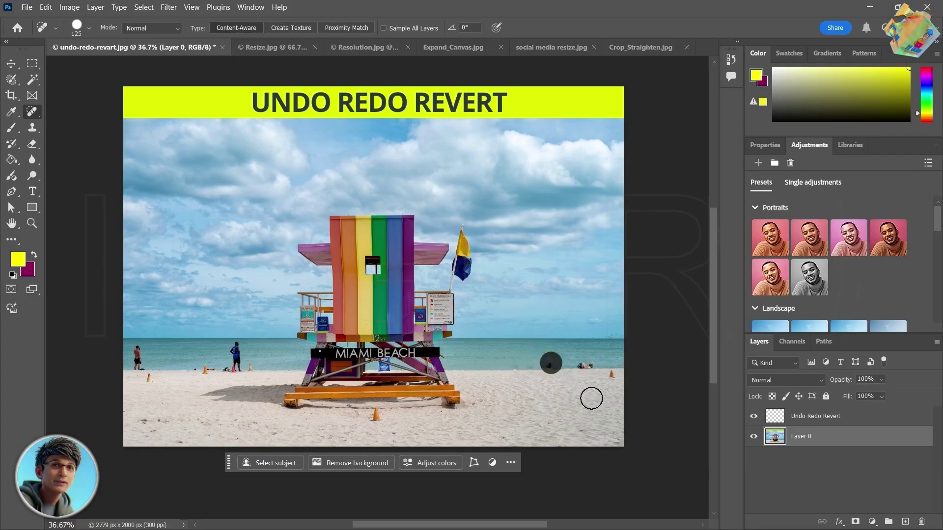
click(585, 366)
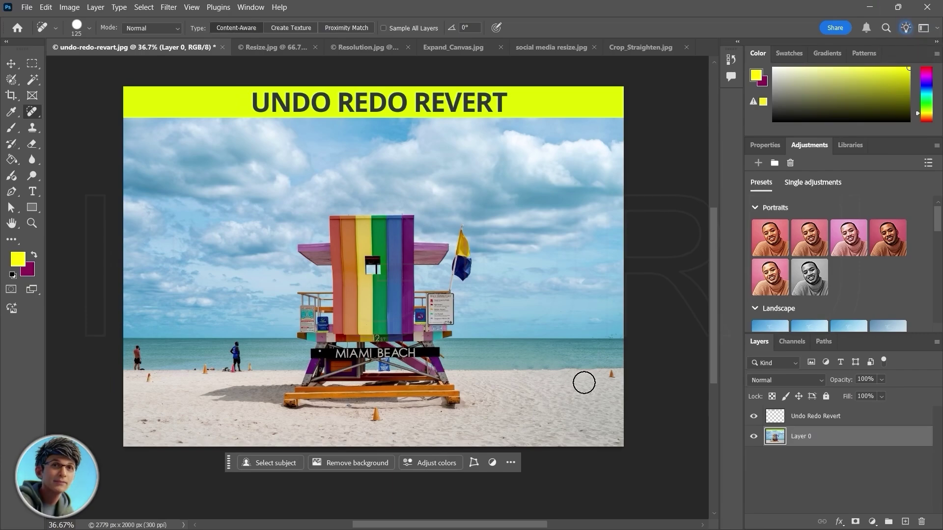
click(610, 375)
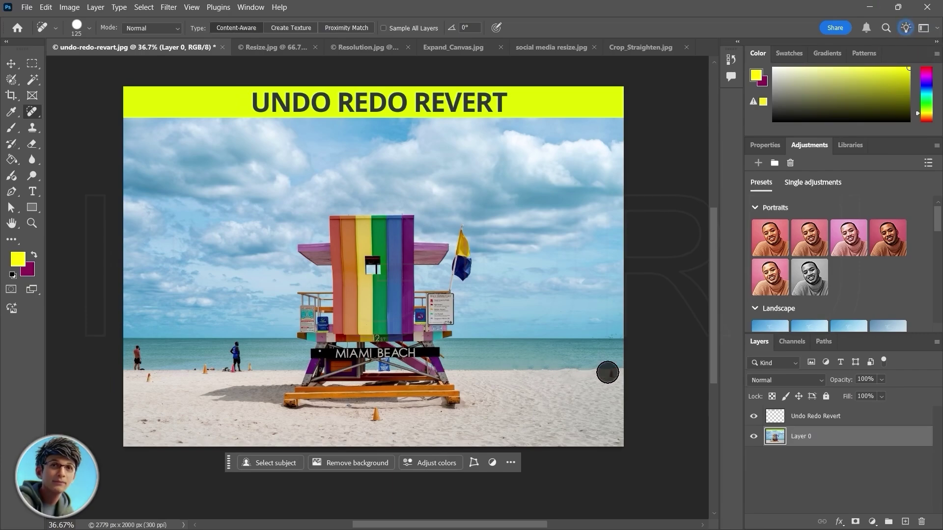
click(375, 414)
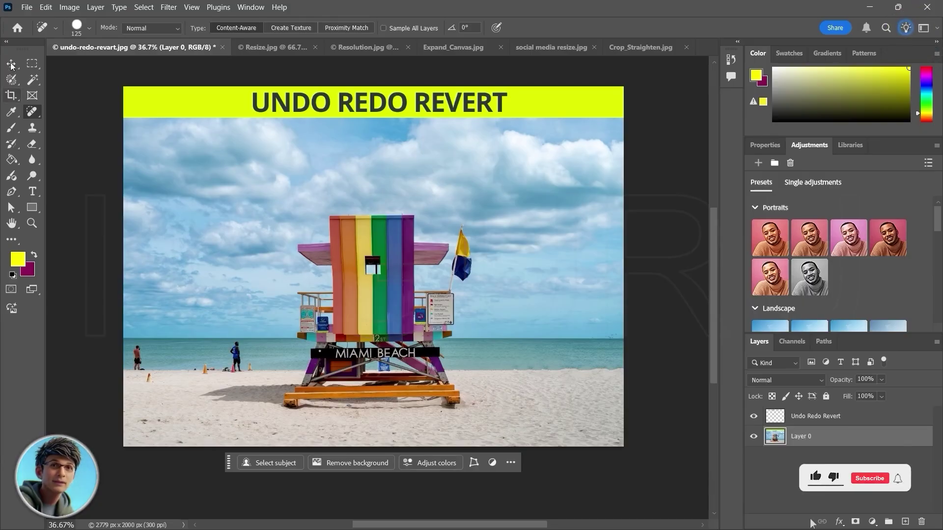
- Revert undo-redo-revart.jpg to its last saved version
click(26, 6)
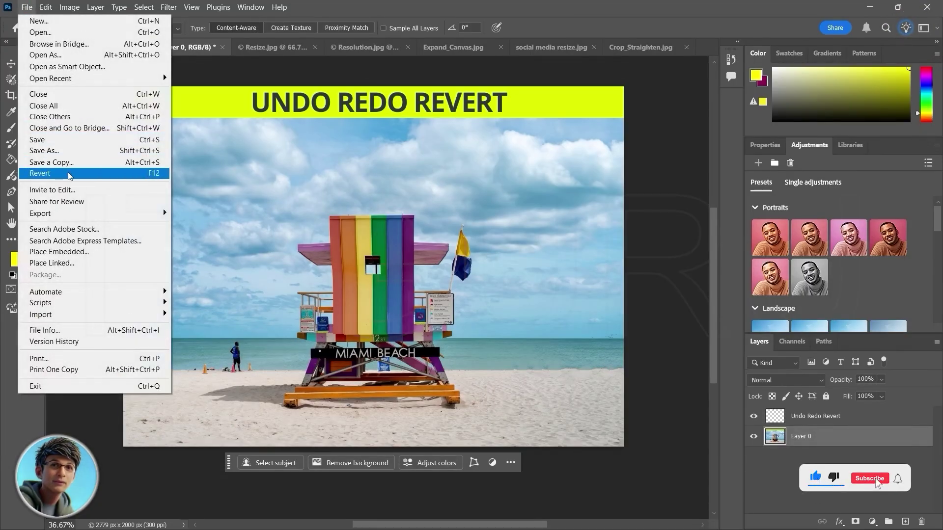
click(132, 176)
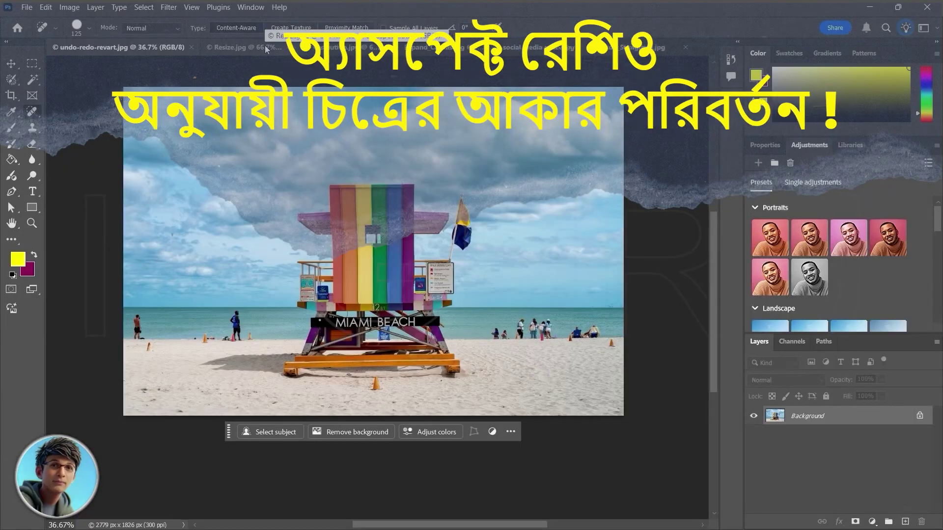
- In Resize.jpg, start the Crop tool and set its aspect ratio to 1 : 1 (Square)
click(265, 45)
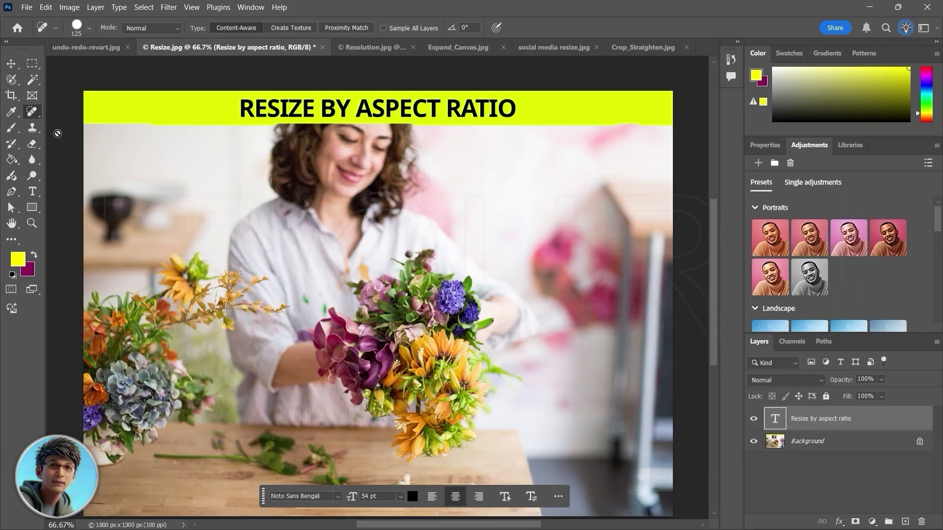
click(11, 96)
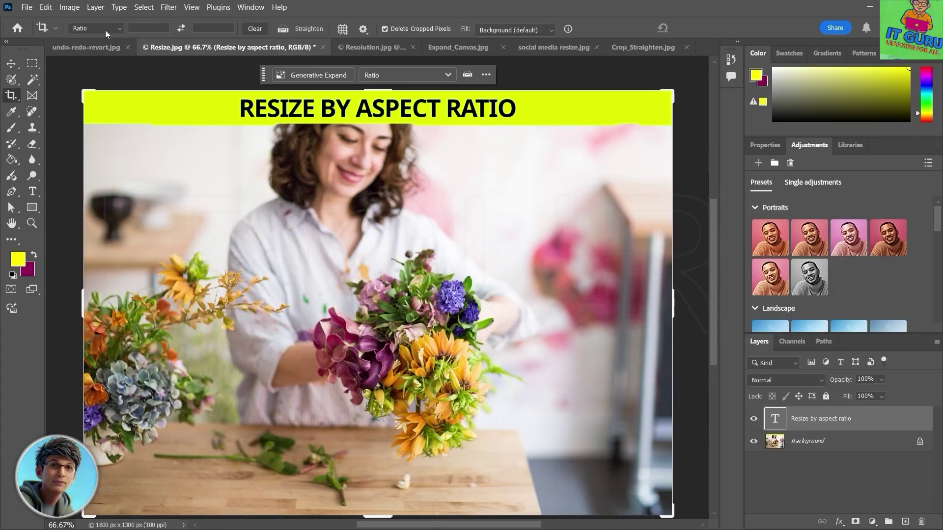
key(z)
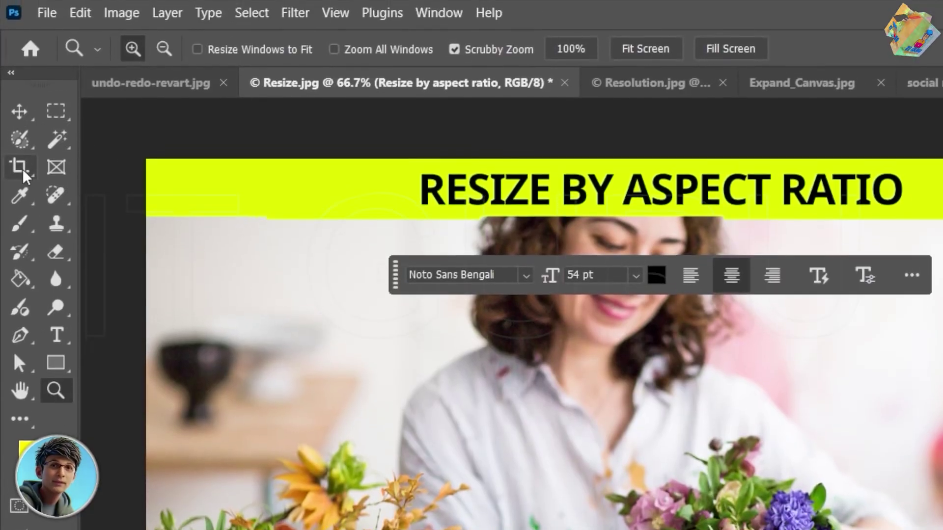
click(21, 168)
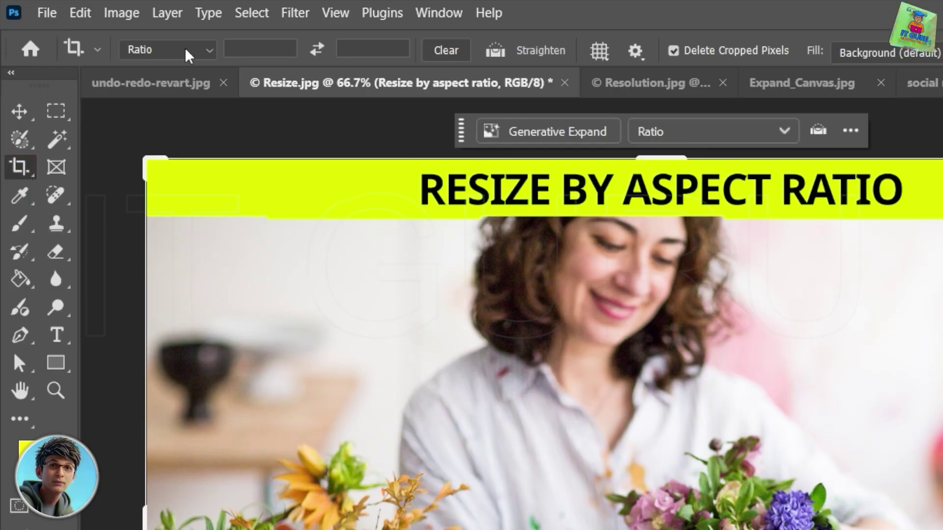
click(207, 55)
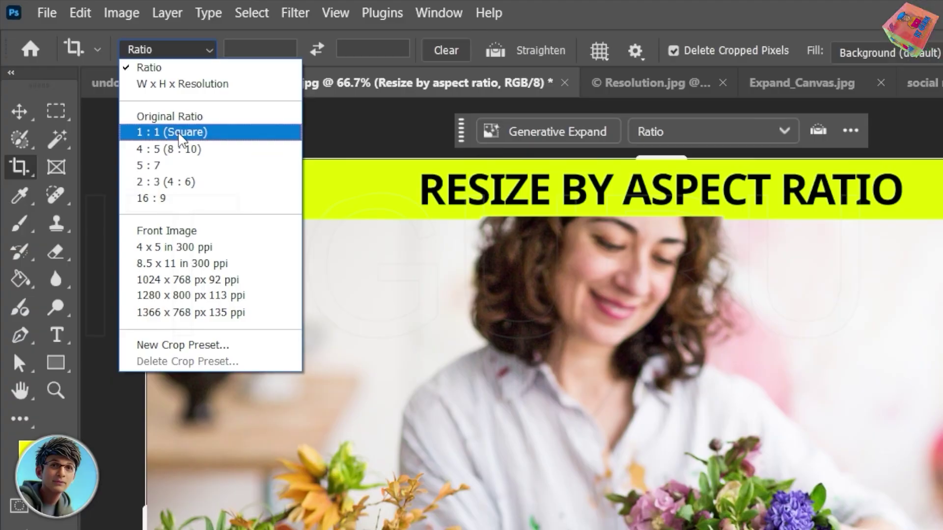
click(181, 140)
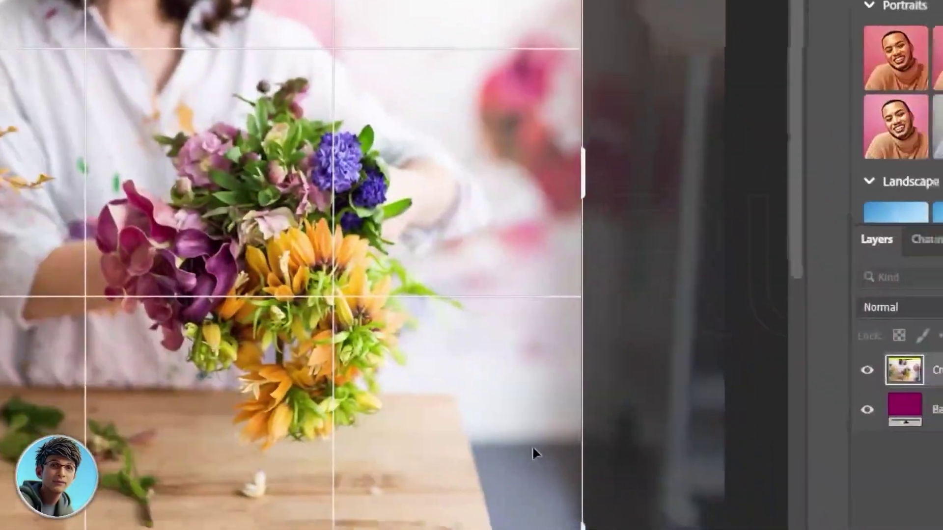
- Try the 4 : 5 (8 : 10) crop ratio on Resize.jpg and undo it
click(111, 29)
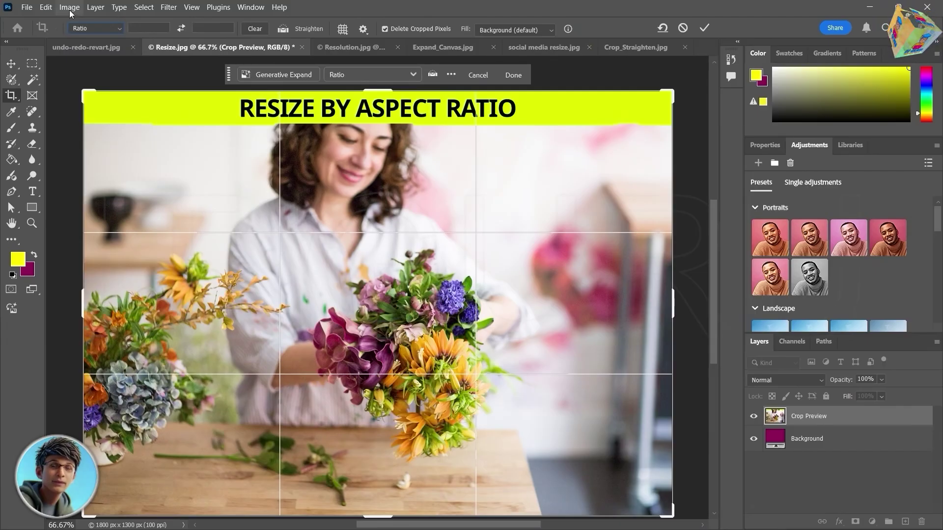
click(120, 28)
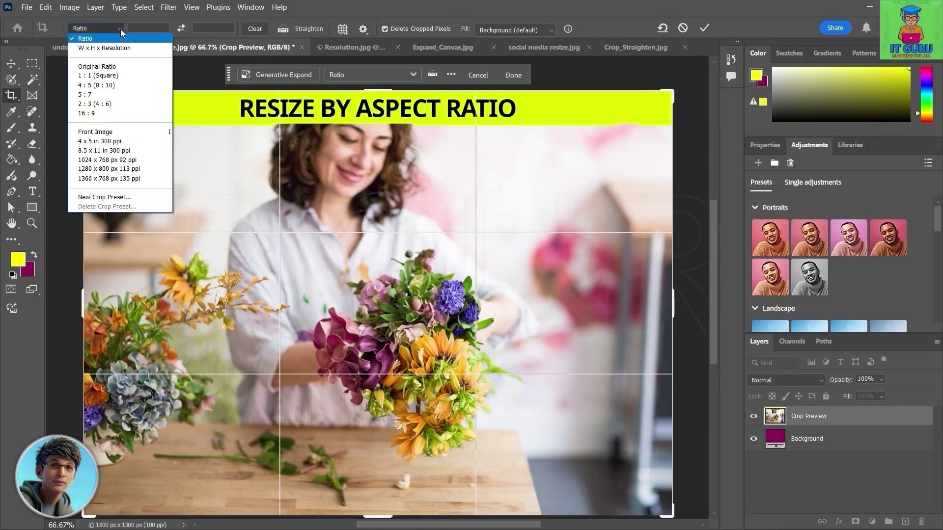
click(91, 86)
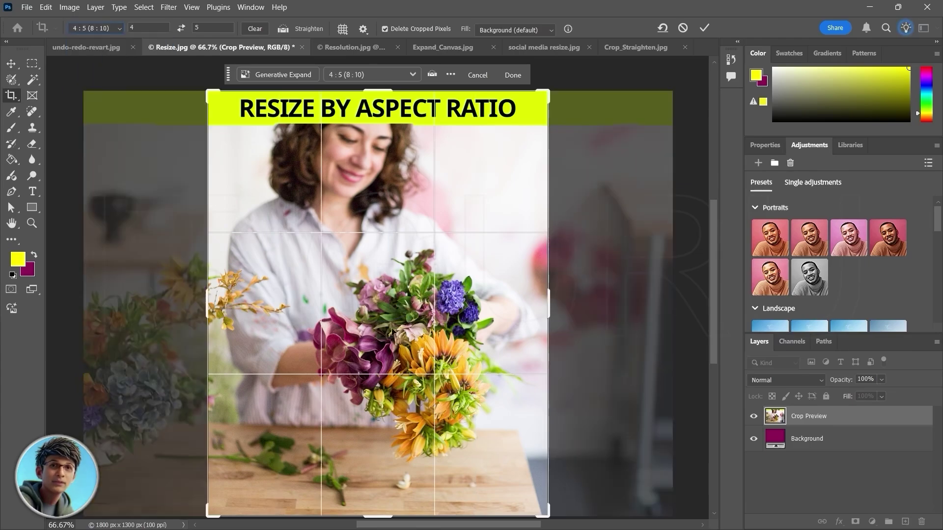
key(ctrl+z)
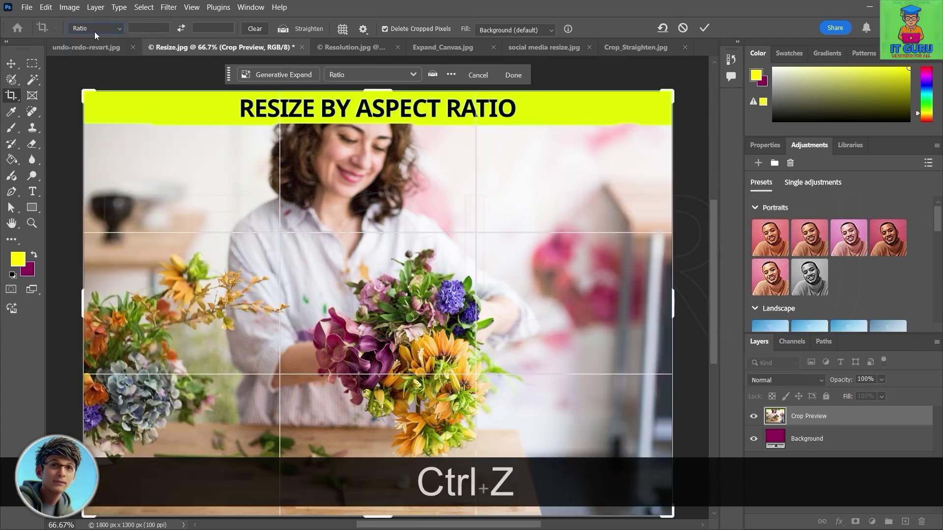
- Crop Resize.jpg to the 16 : 9 aspect ratio and apply the crop
click(89, 30)
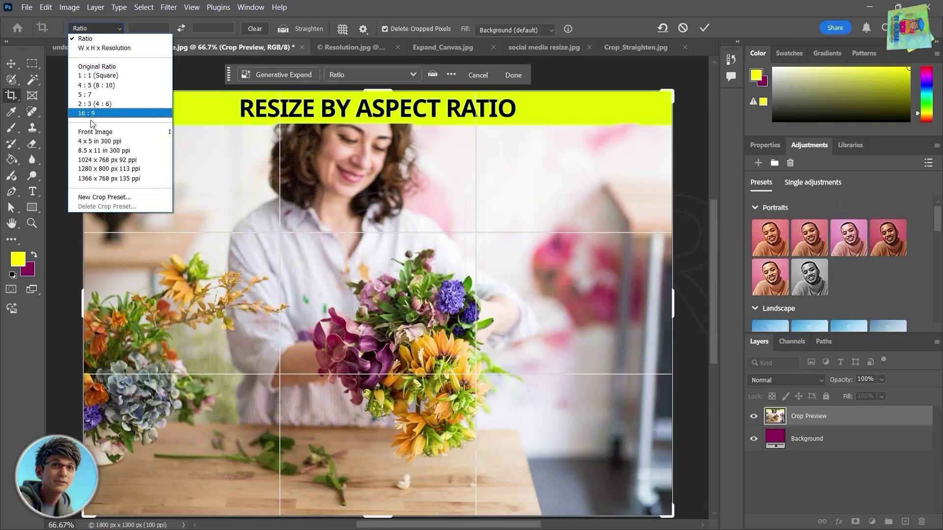
click(89, 114)
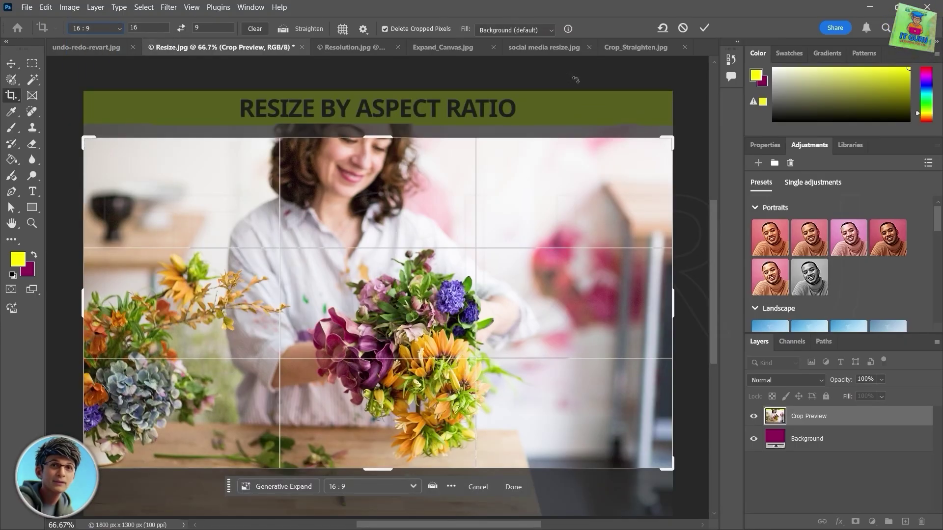
click(513, 487)
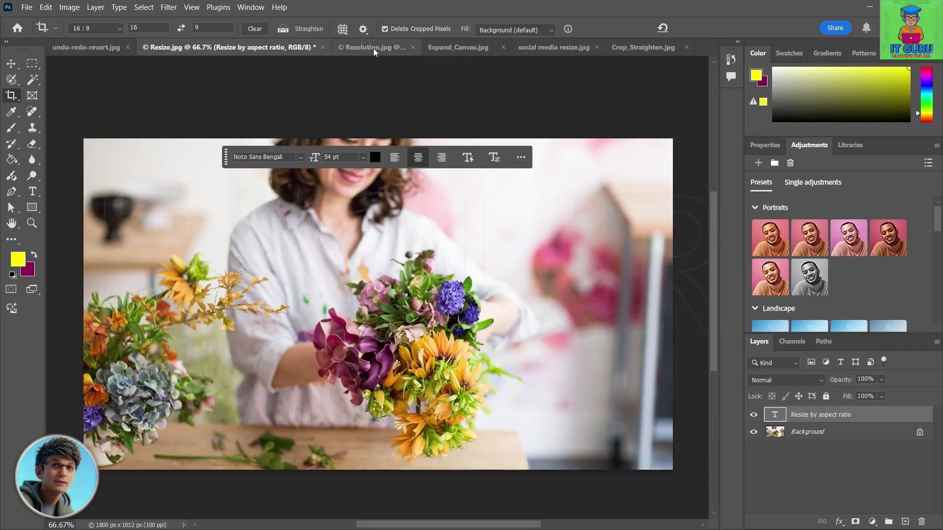
- Switch to Resolution.jpg, activate the Move tool and centre the image in view
click(371, 47)
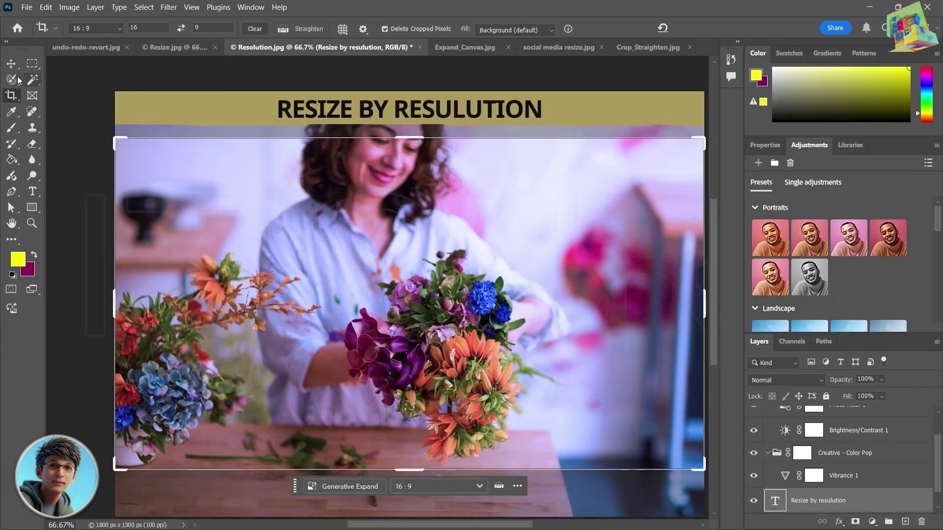
click(11, 63)
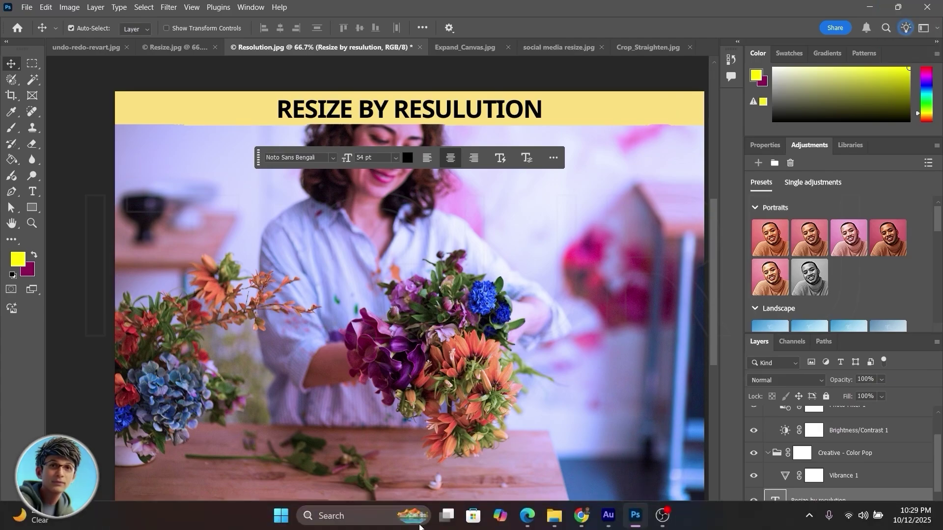
drag(432, 526, 439, 524)
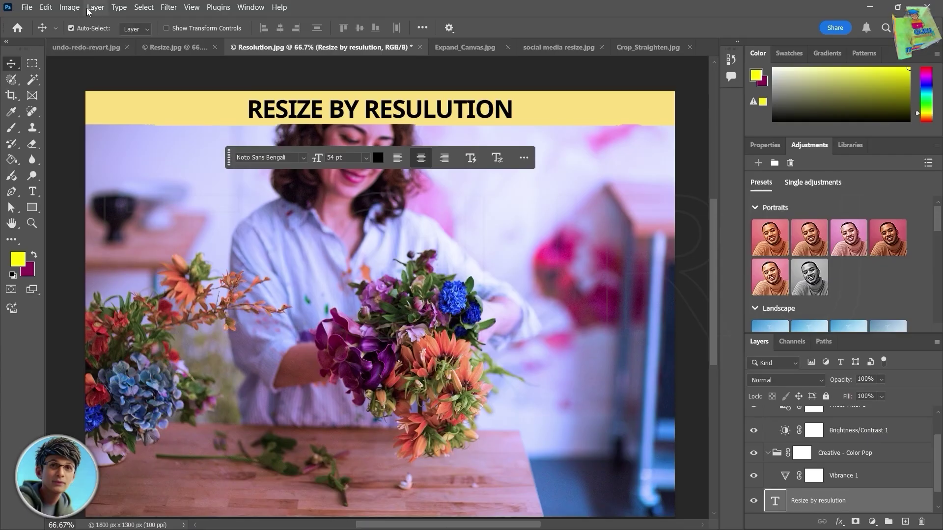
- Resize Resolution.jpg through Image Size to 1920 pixels wide and 1081 pixels high
click(72, 8)
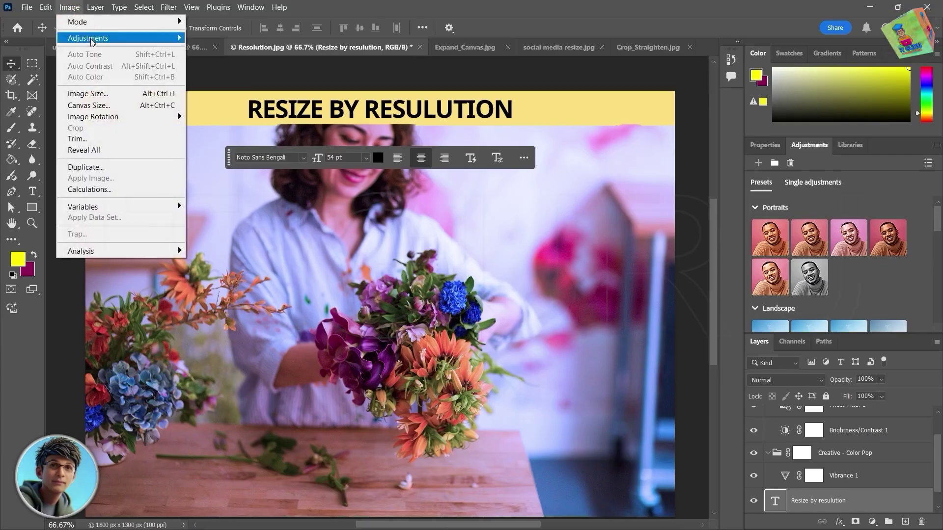
click(93, 91)
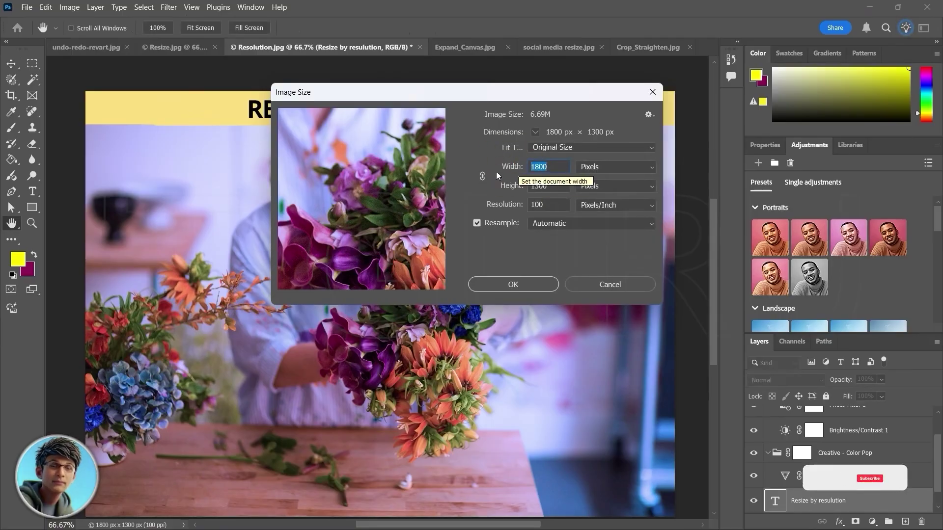
text(1920)
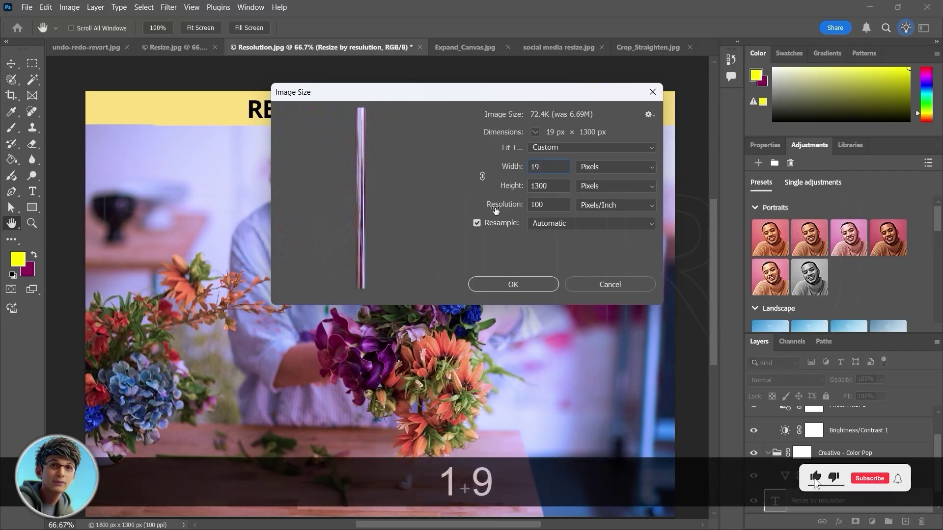
key(Tab)
text(1081)
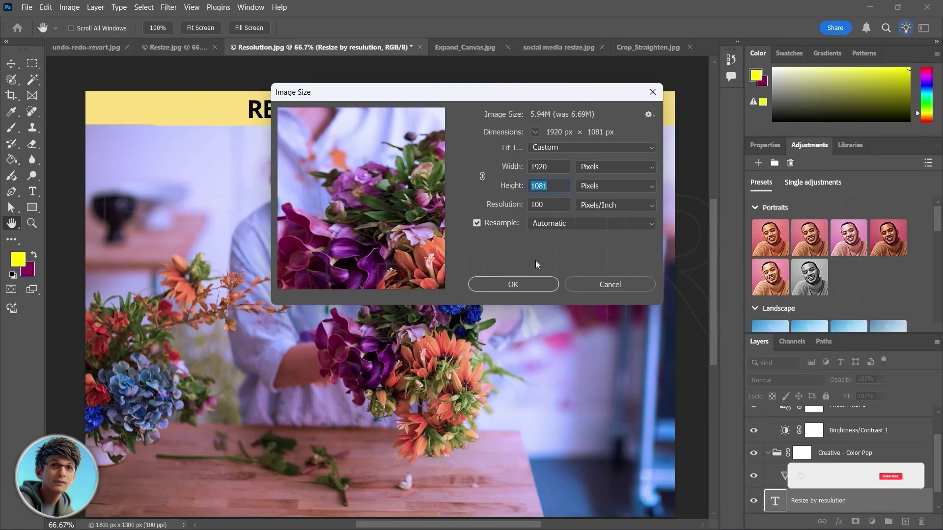
click(535, 132)
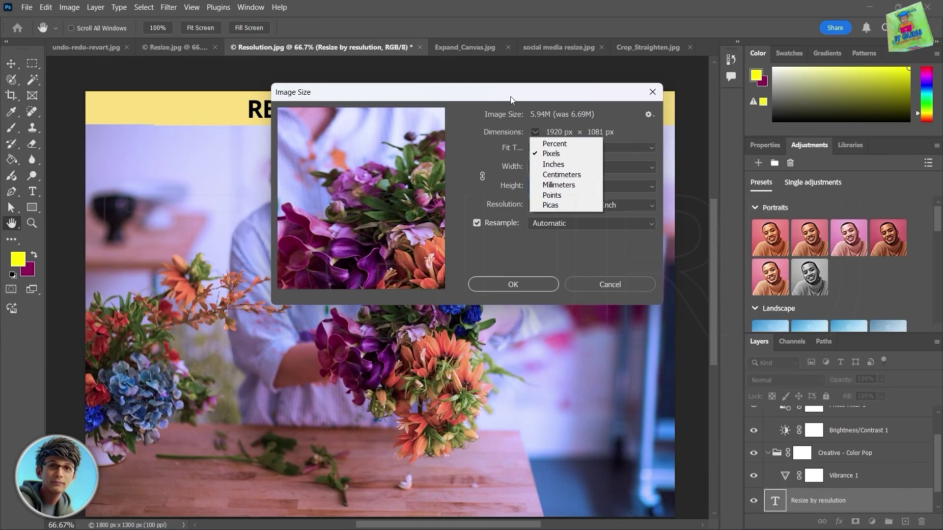
click(523, 139)
click(528, 248)
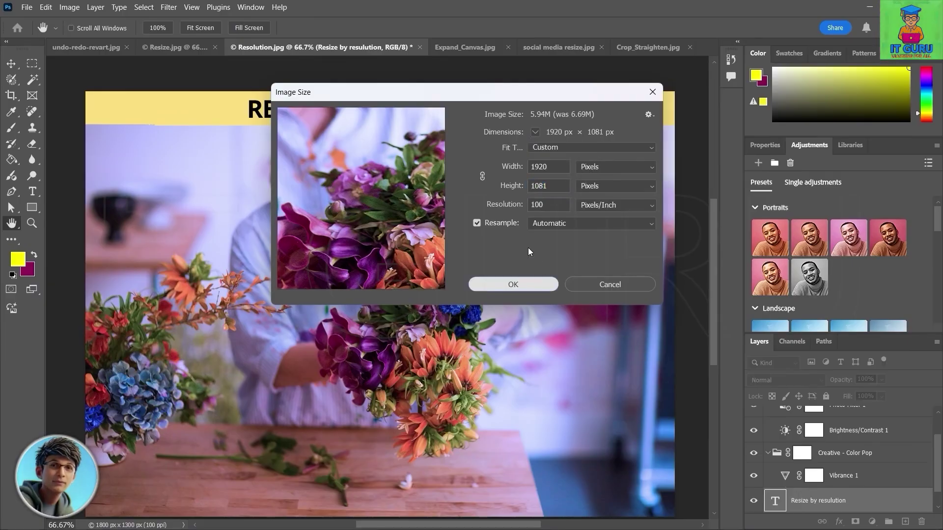
click(515, 284)
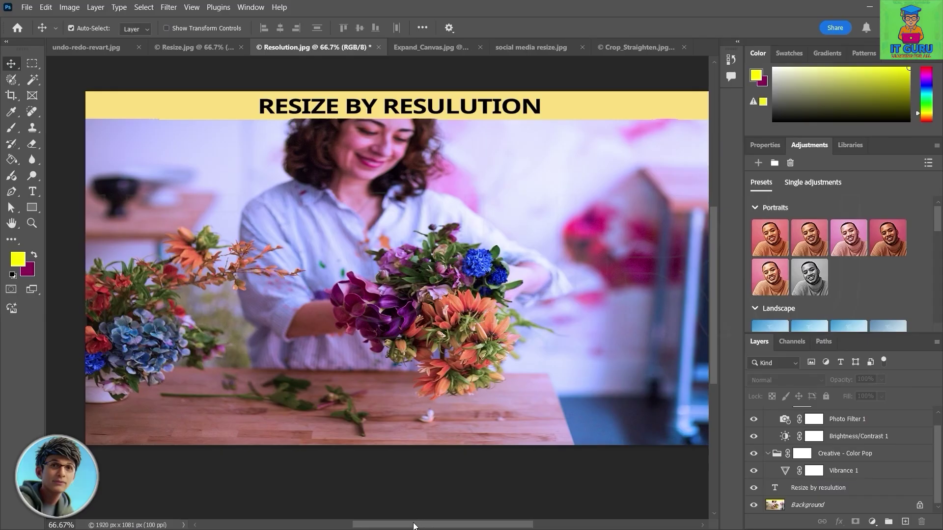
scroll(388, 317, right, 3)
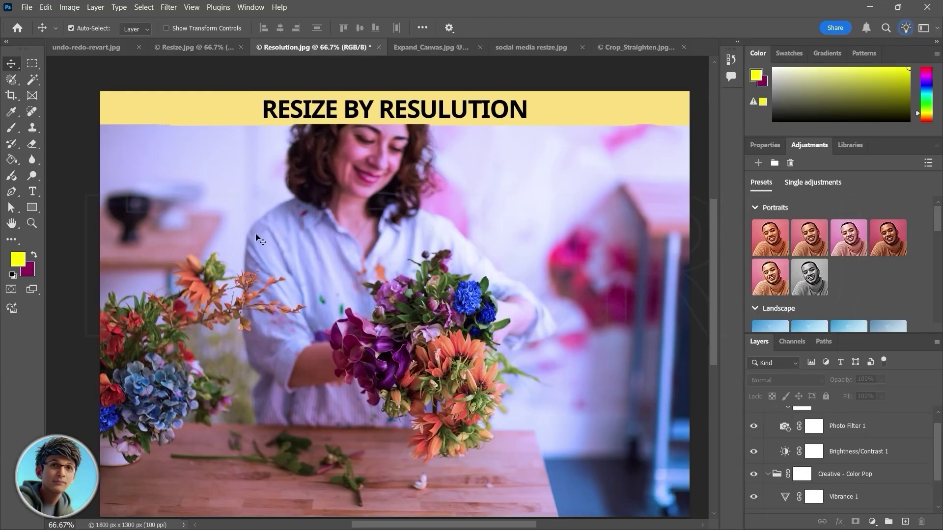
- Start the Crop tool on Resolution.jpg and switch its sizing mode to W x H x Resolution
key(c)
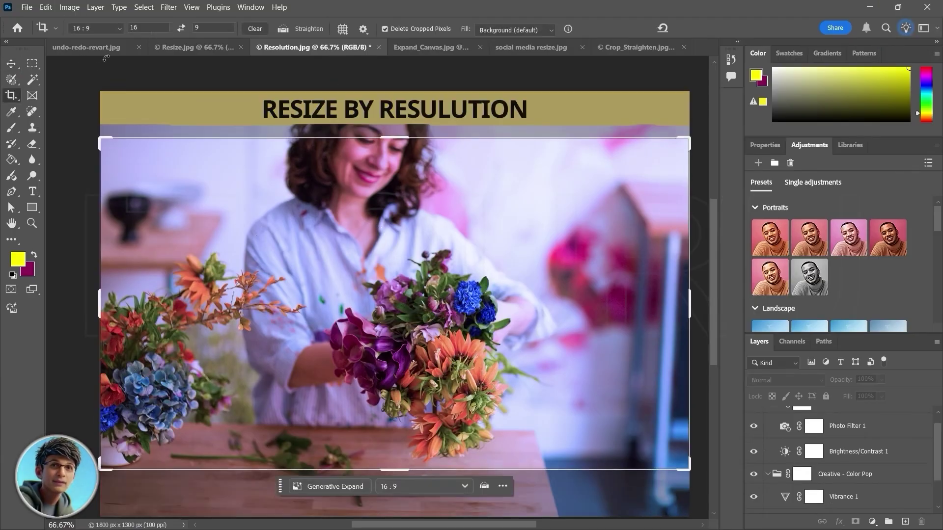
click(120, 28)
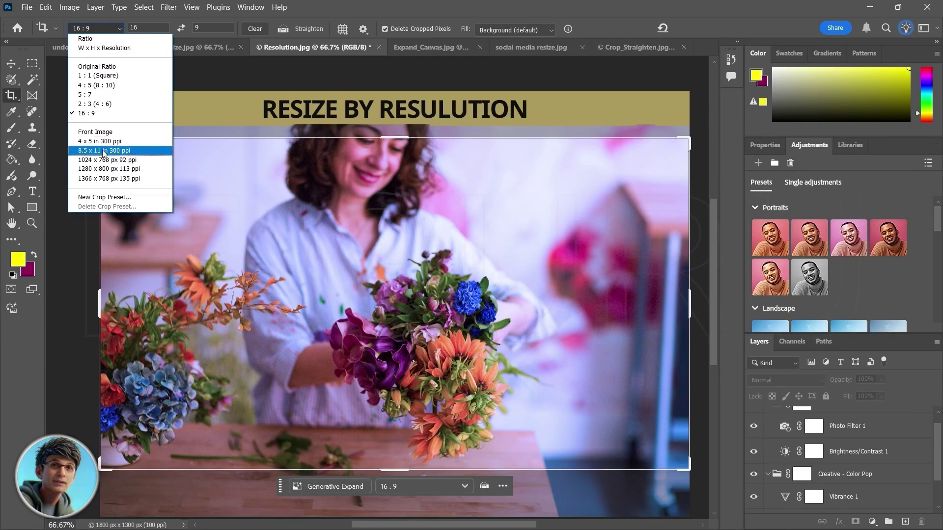
click(107, 48)
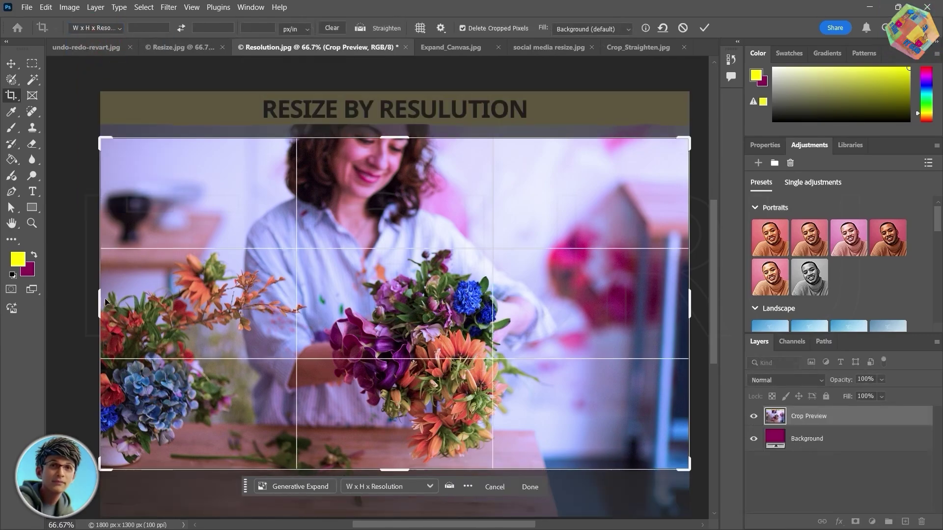
- Adjust the crop frame's upper edge freely and reposition the photo within the frame around the woman and bouquet
mouse_move(109, 303)
mouse_down()
mouse_move(141, 301)
mouse_move(100, 303)
mouse_up()
drag(396, 138, 396, 193)
mouse_move(418, 309)
mouse_down()
mouse_move(417, 269)
mouse_move(414, 413)
mouse_move(405, 294)
mouse_up()
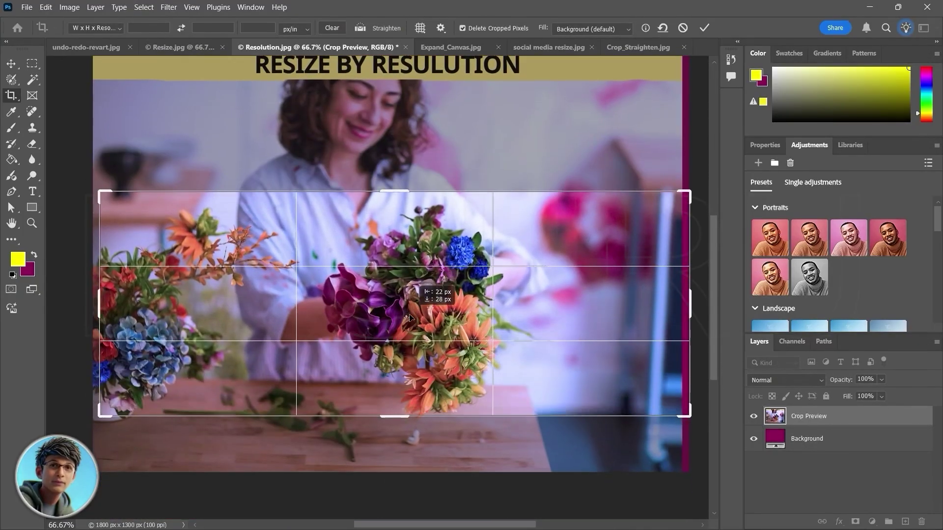
drag(404, 197, 402, 156)
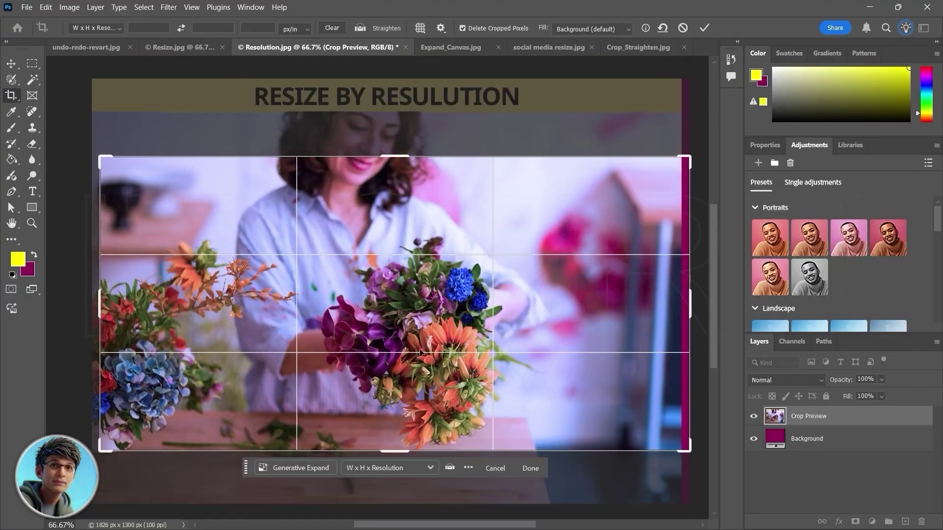
drag(451, 383, 439, 361)
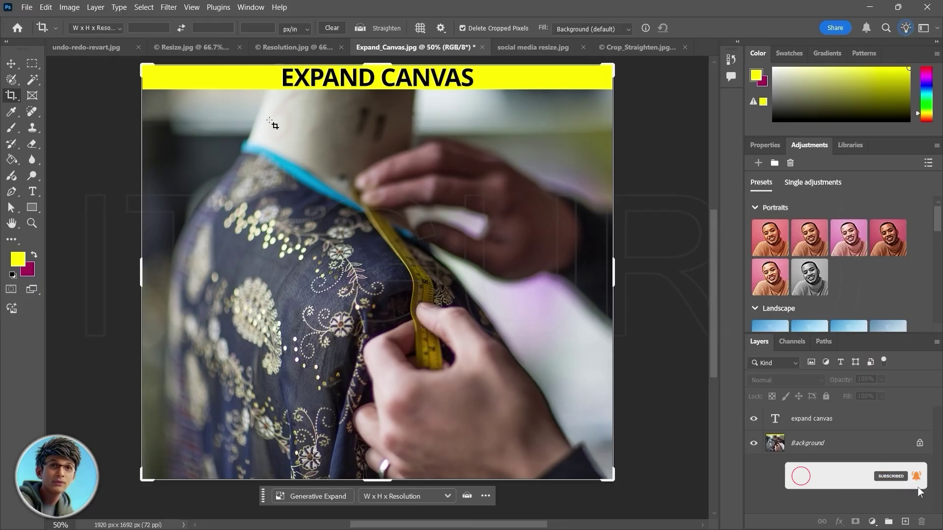
- Expand the canvas of Expand_Canvas.jpg to 1792 pixels high with the anchor at top centre, and undo the expansion
click(69, 7)
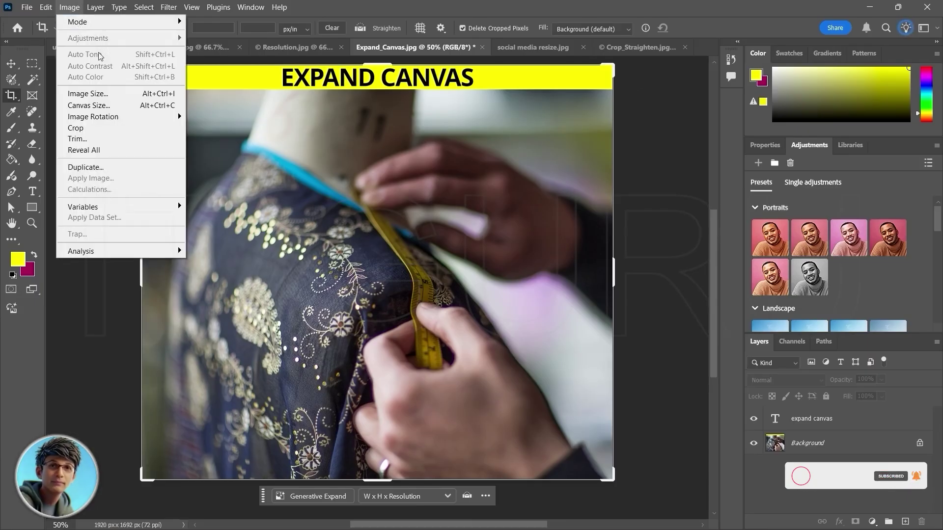
click(93, 108)
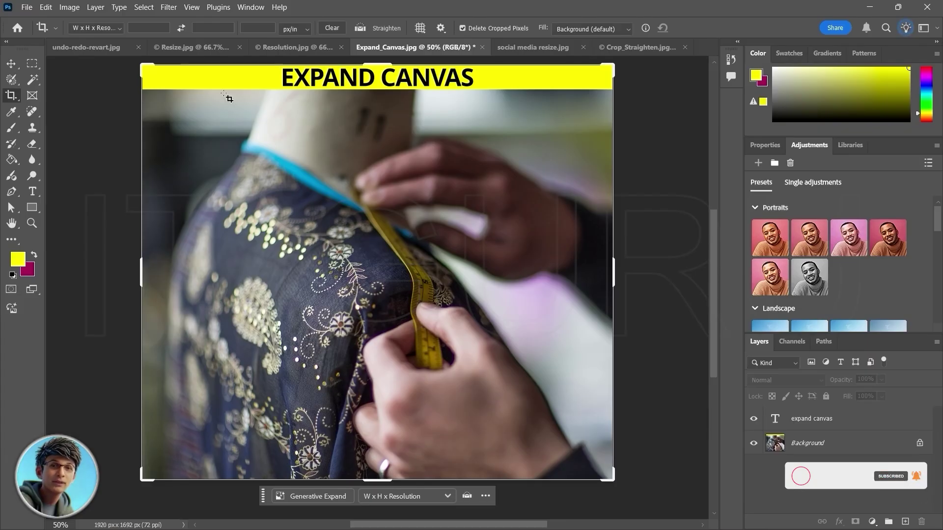
click(68, 7)
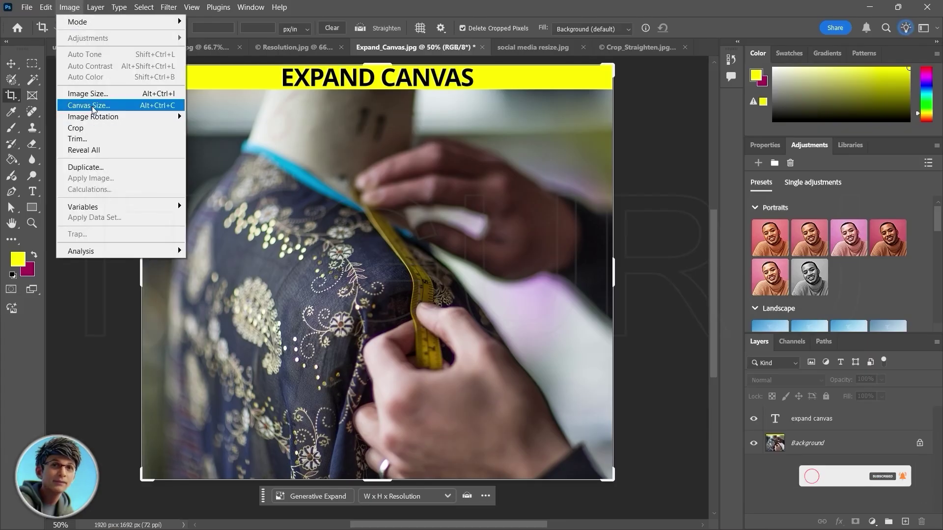
click(92, 105)
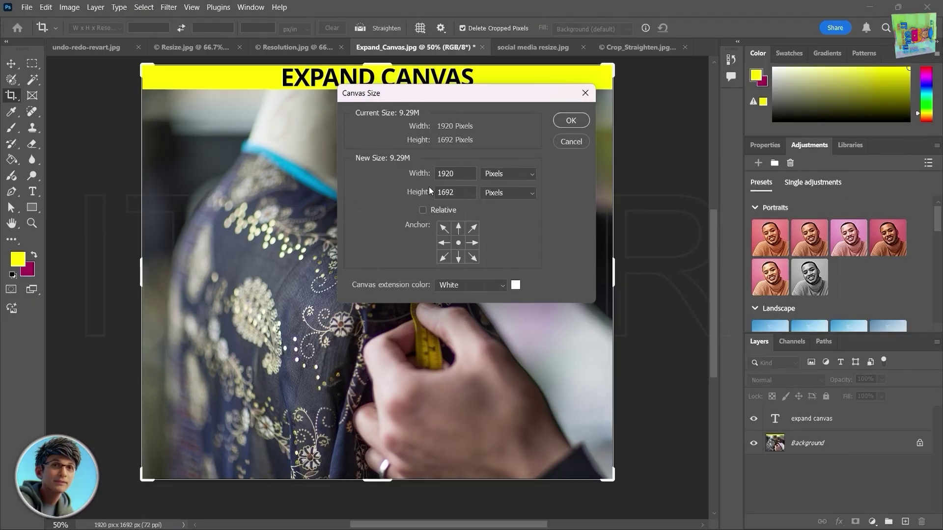
drag(425, 96, 435, 147)
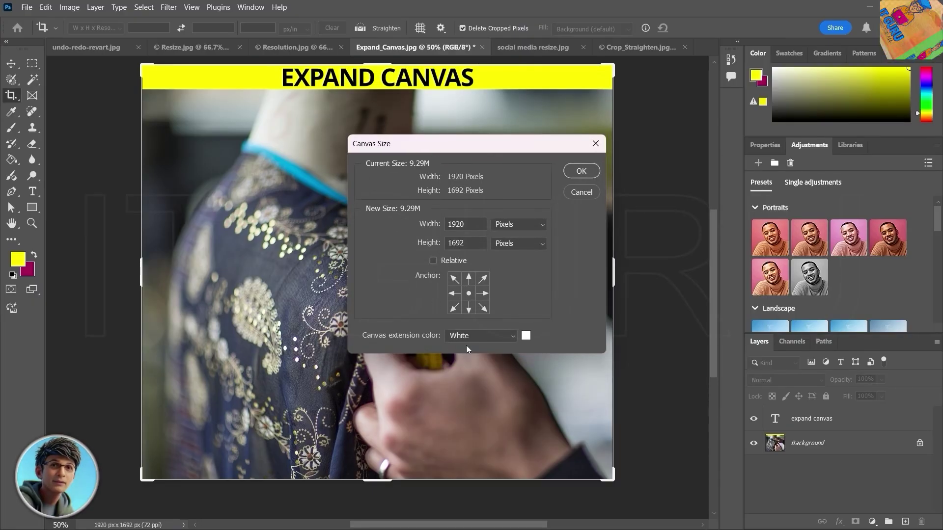
click(469, 279)
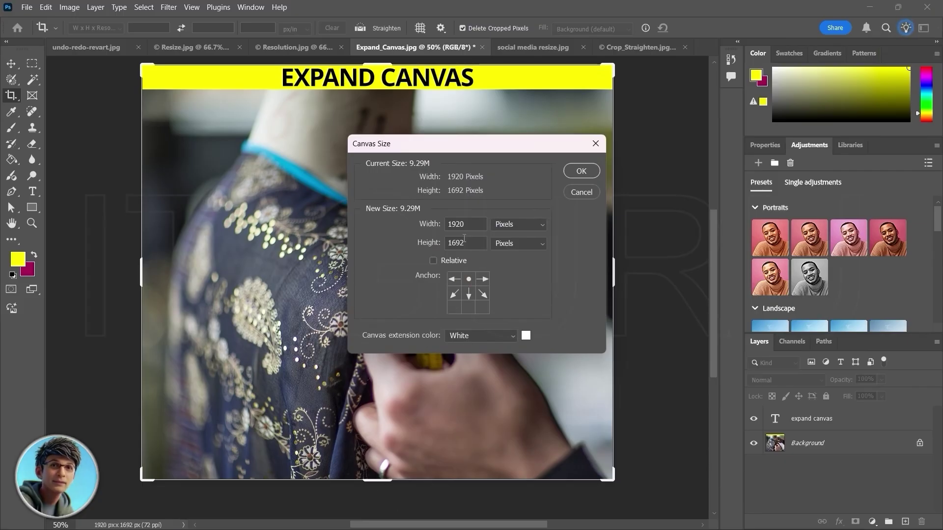
click(432, 244)
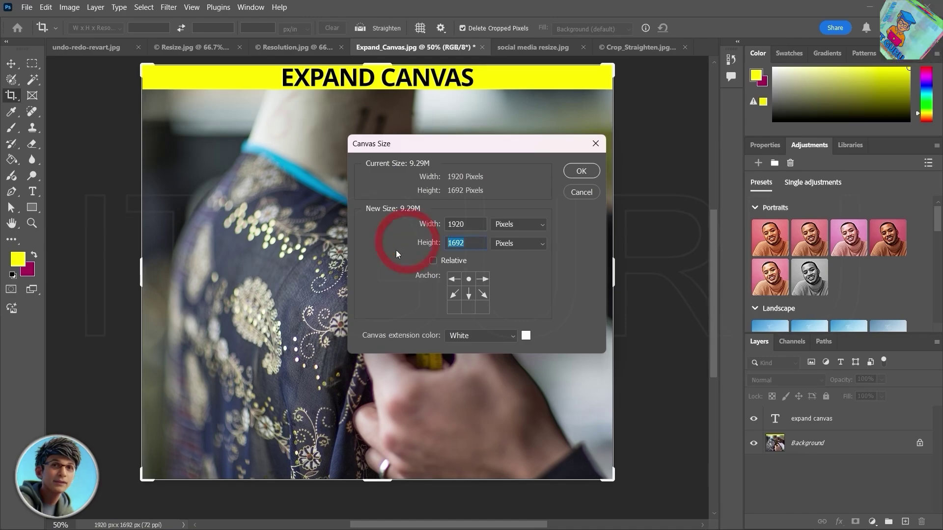
drag(447, 244, 453, 248)
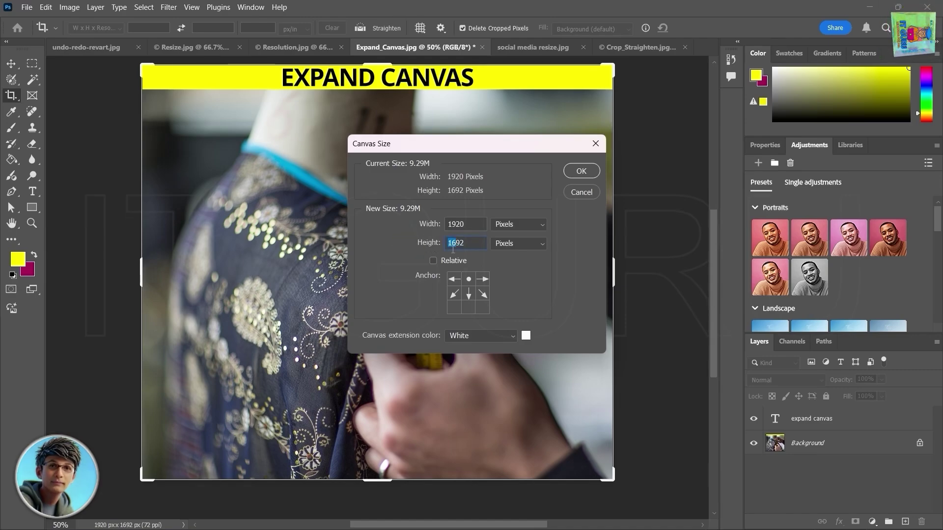
text(17)
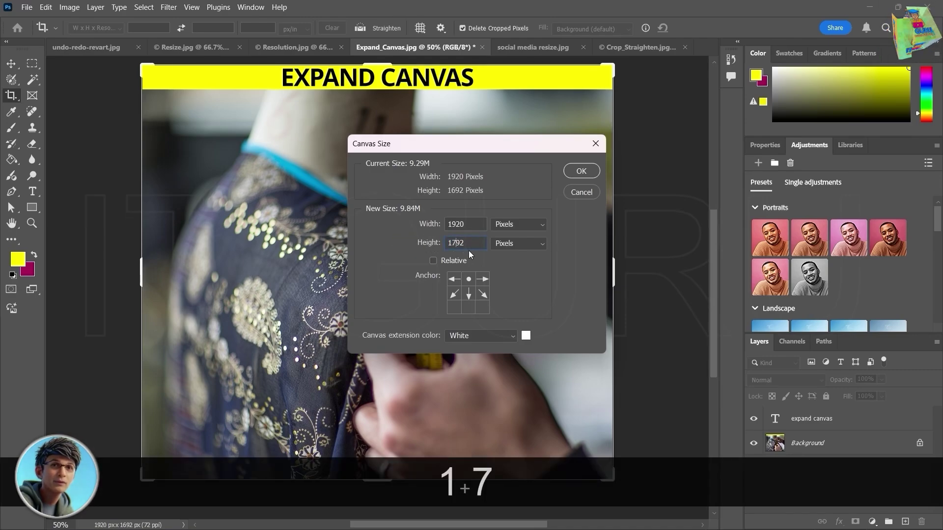
click(582, 171)
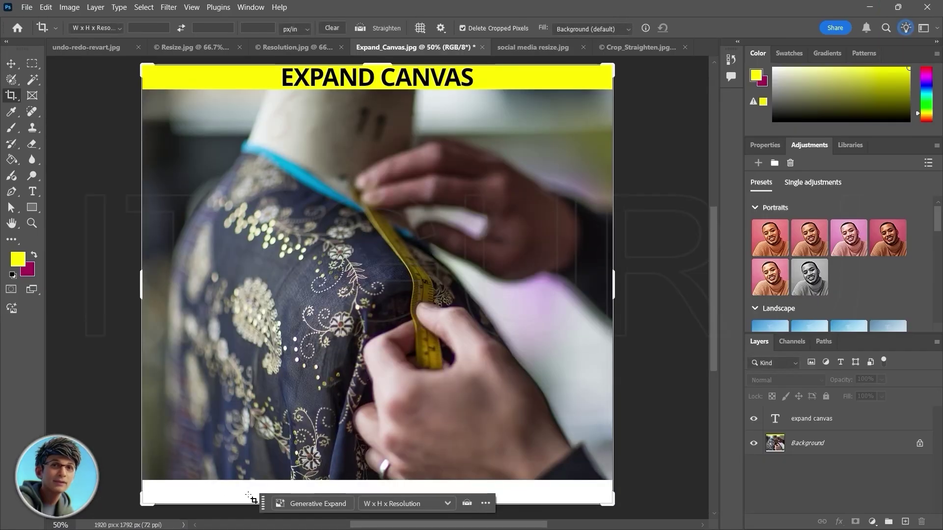
key(ctrl+z)
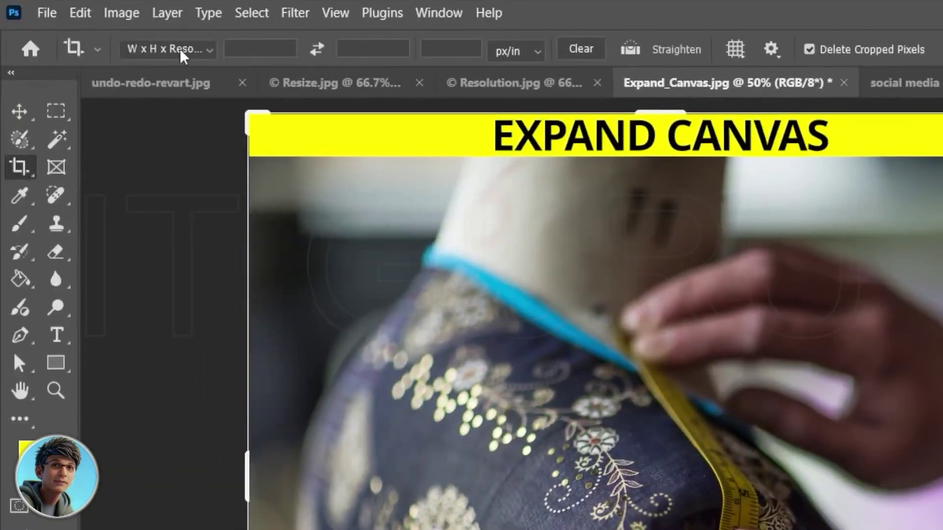
- Open Canvas Size for Expand_Canvas.jpg, try a relative width increase of 200 pixels, and turn Relative off
click(118, 13)
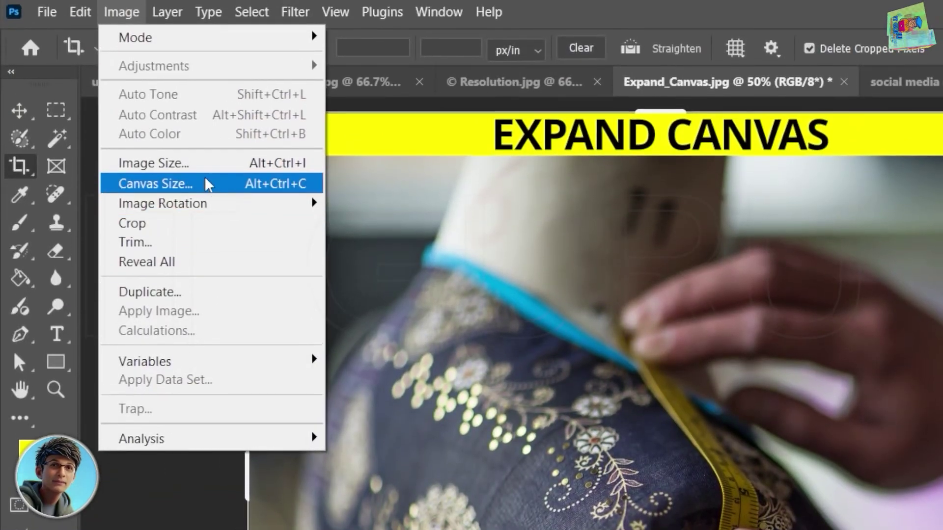
click(268, 168)
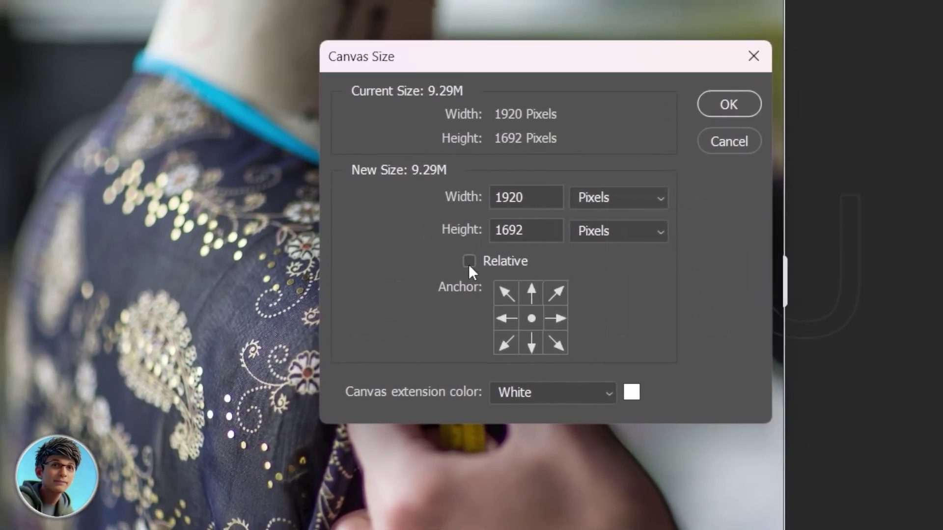
click(450, 260)
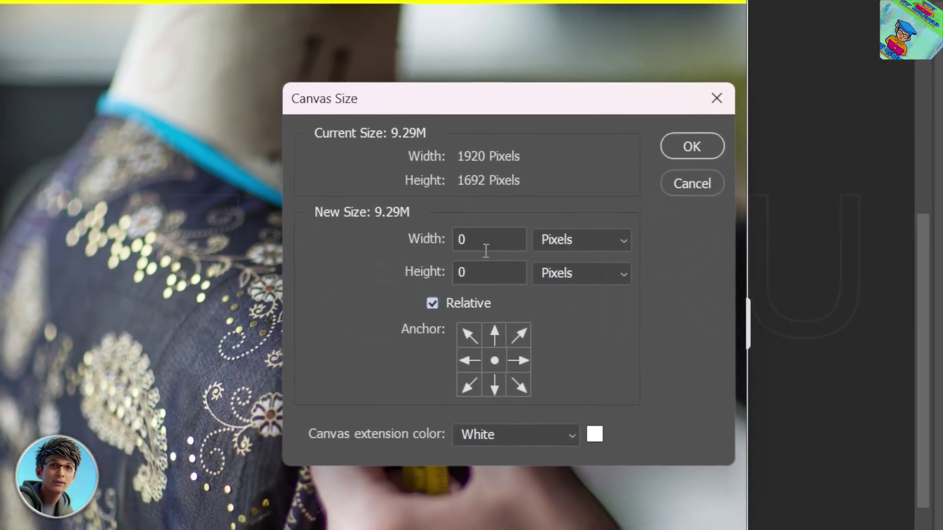
drag(491, 223, 413, 223)
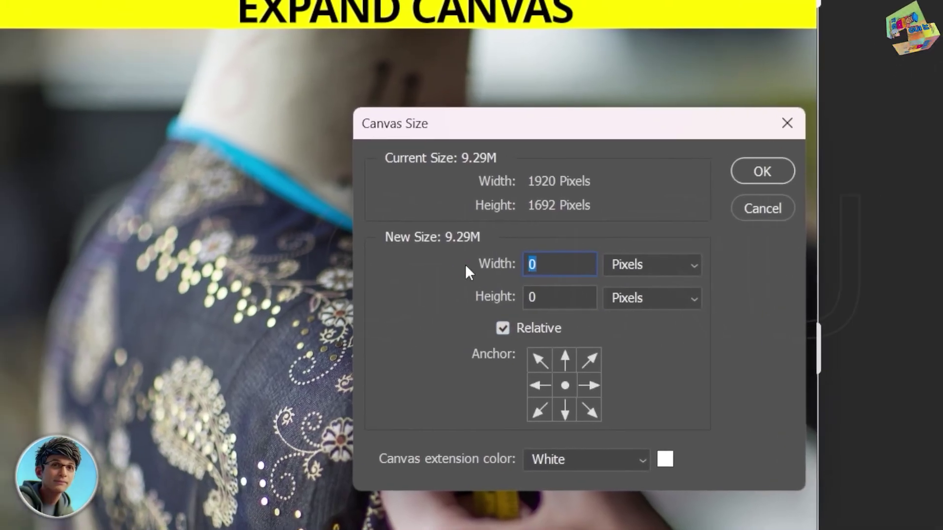
text(200)
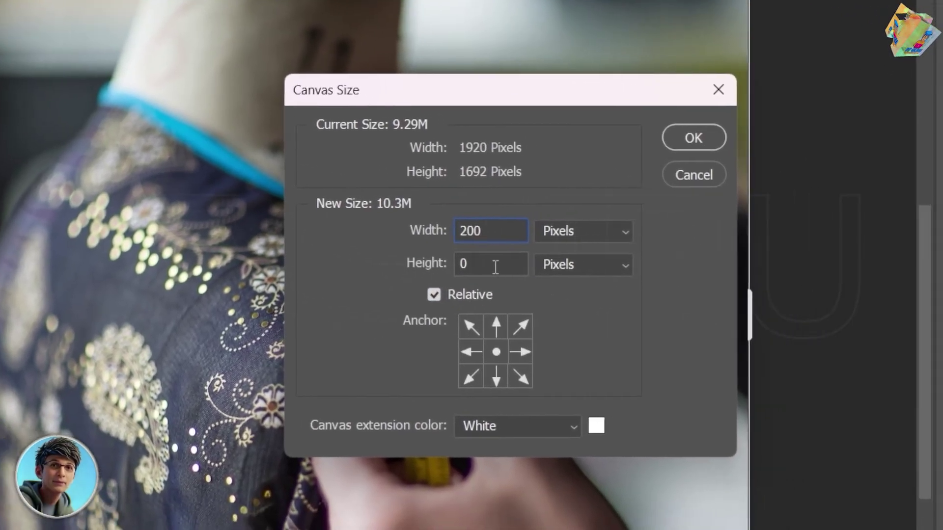
double_click(555, 293)
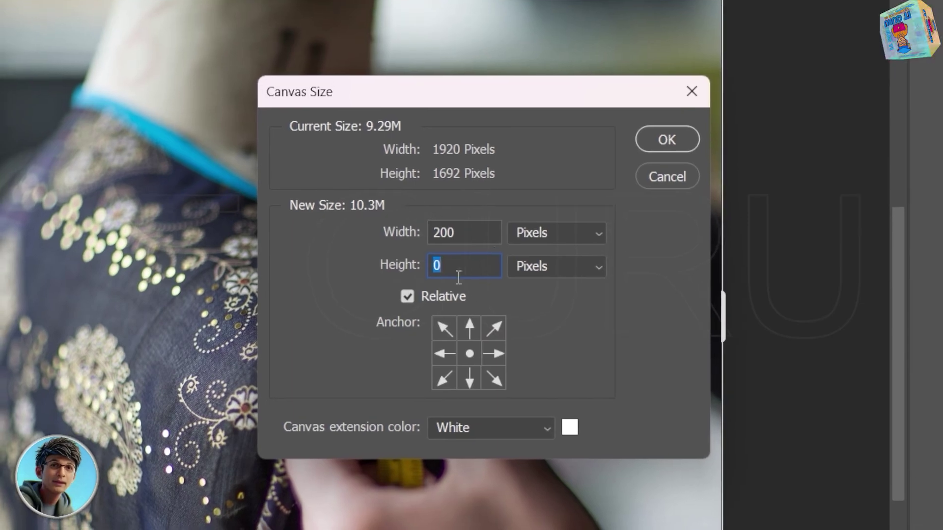
click(406, 299)
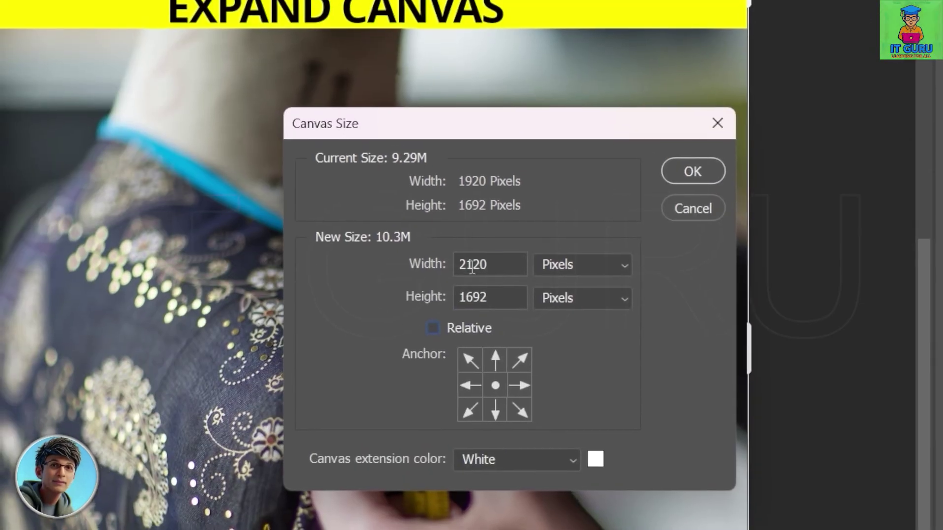
- Expand the Expand_Canvas.jpg canvas to 2220 pixels wide and 1892 pixels high, anchored at the centre
double_click(464, 266)
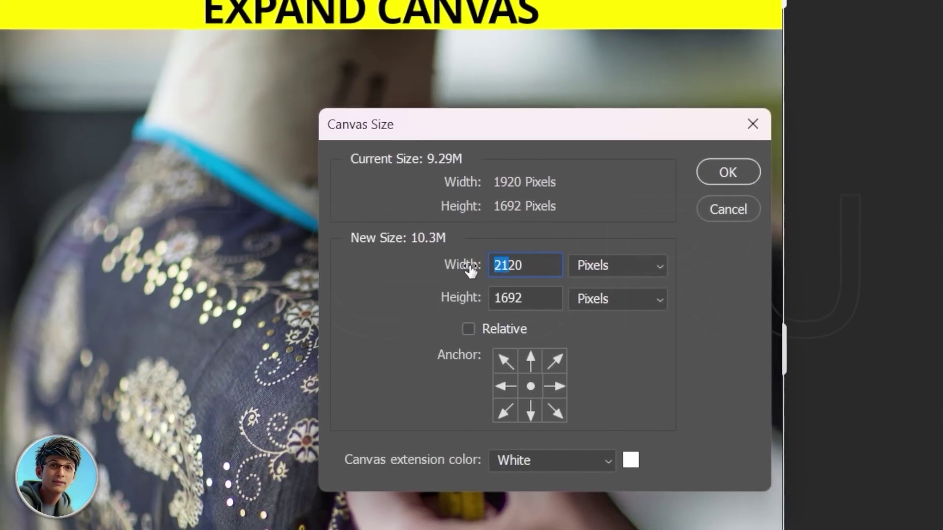
text(2220)
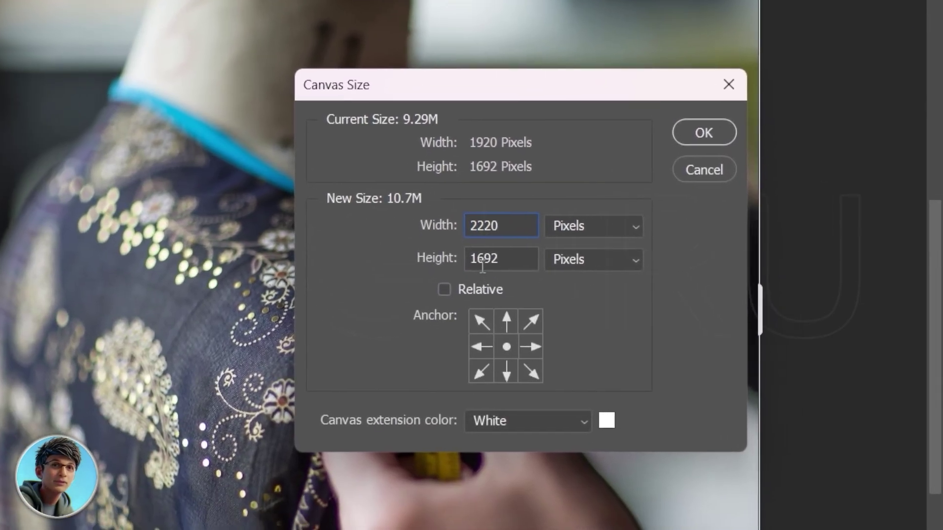
drag(483, 268, 442, 269)
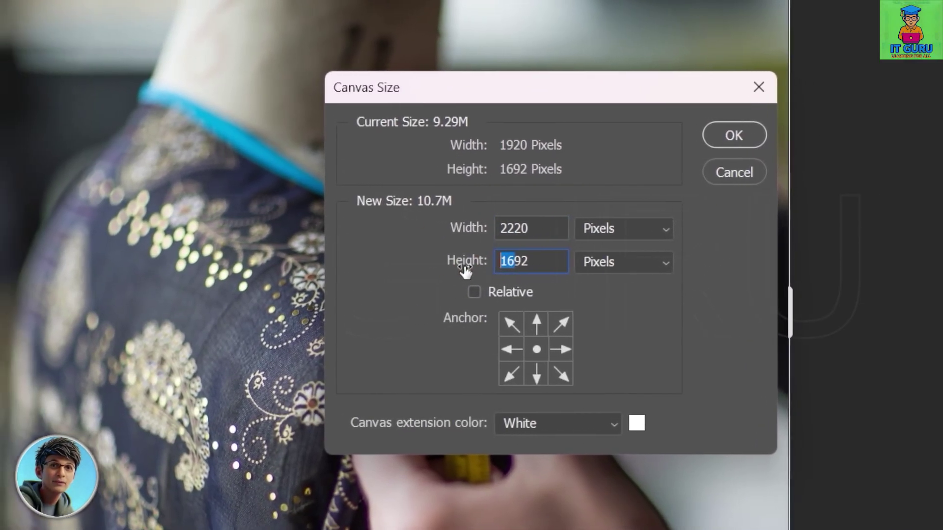
text(18)
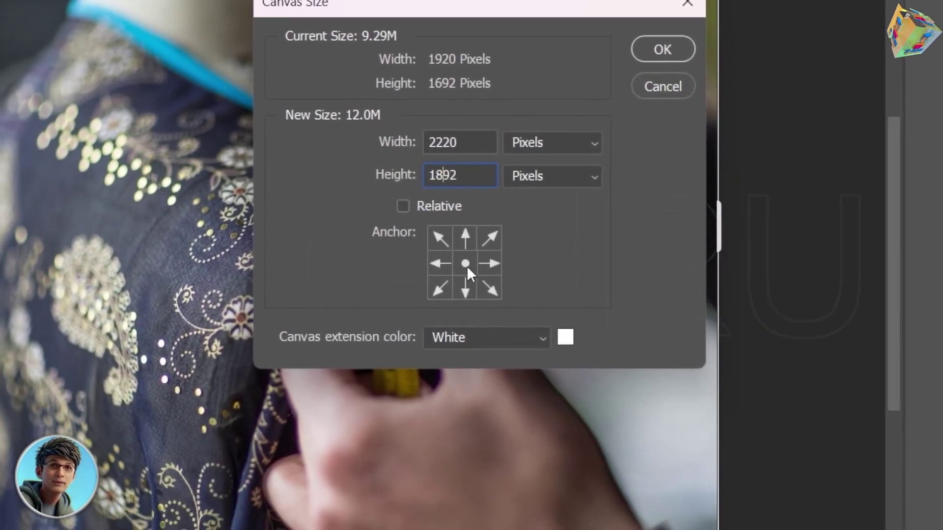
click(463, 275)
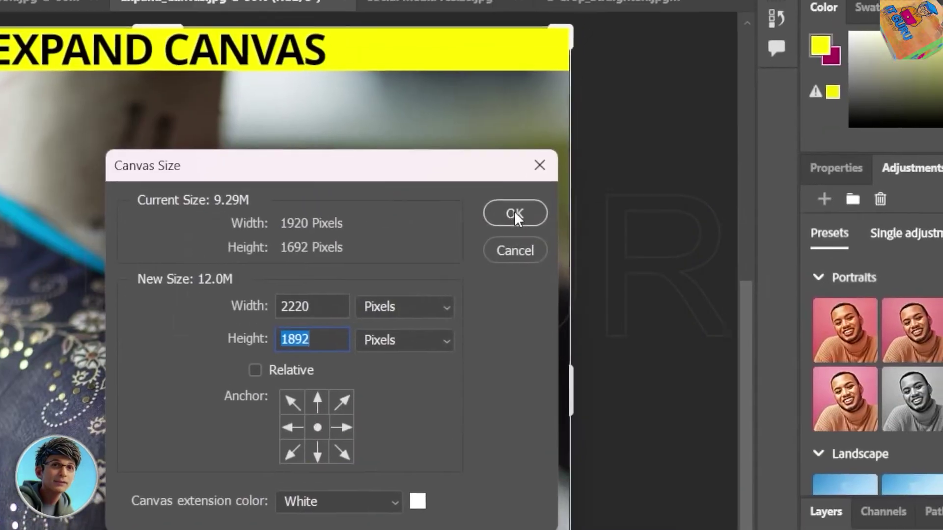
click(670, 55)
click(482, 257)
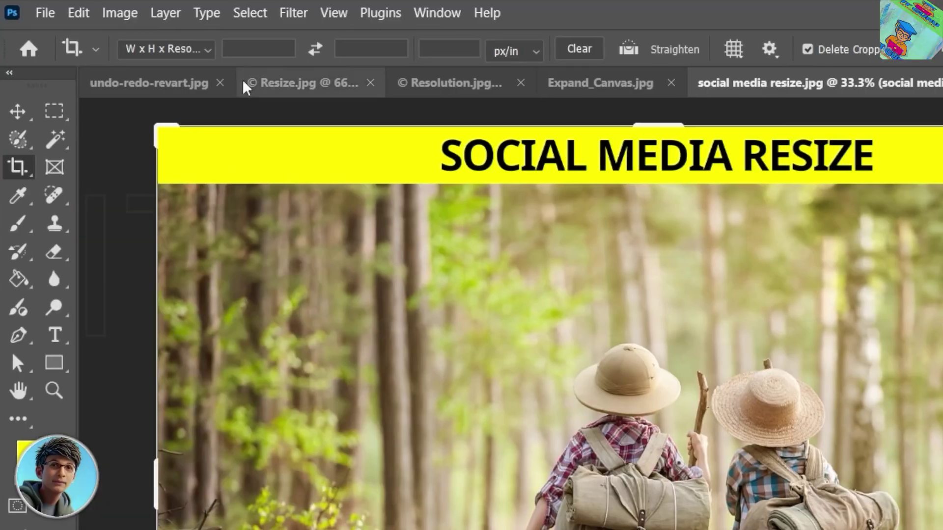
click(211, 49)
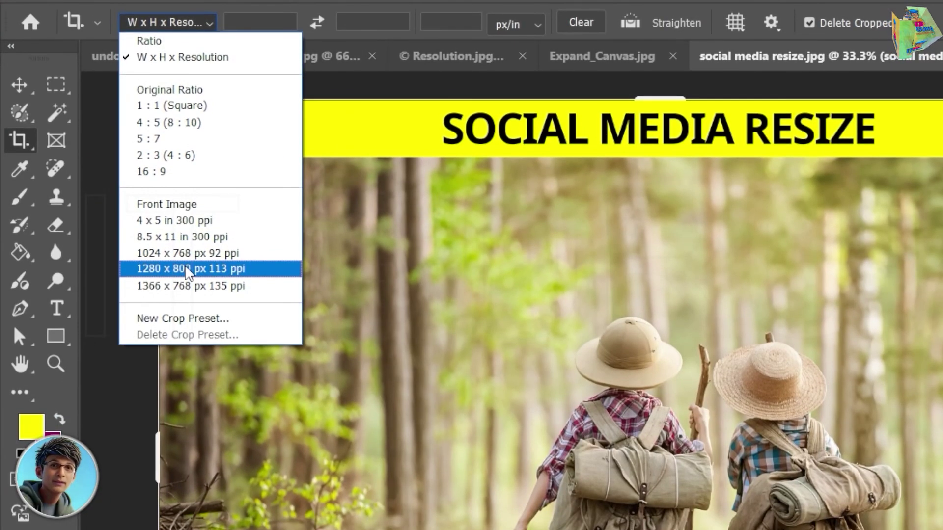
click(202, 268)
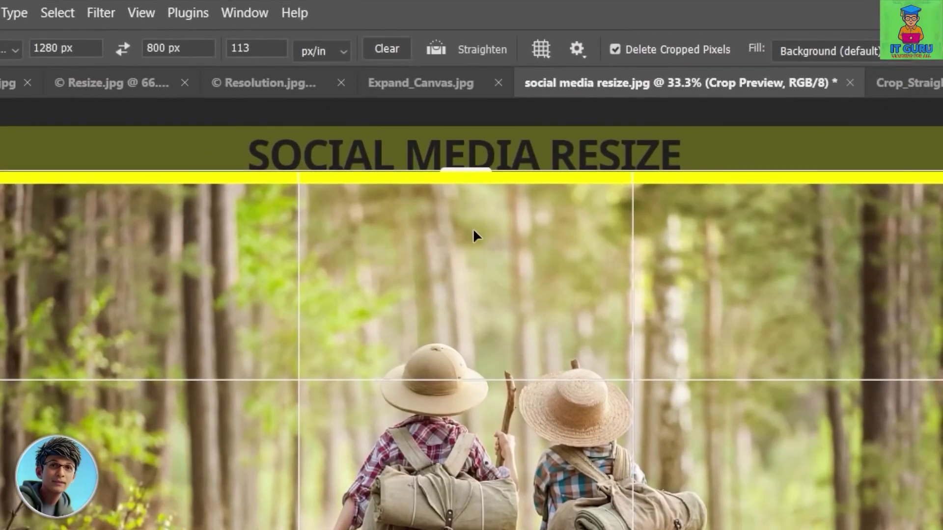
drag(473, 228, 470, 198)
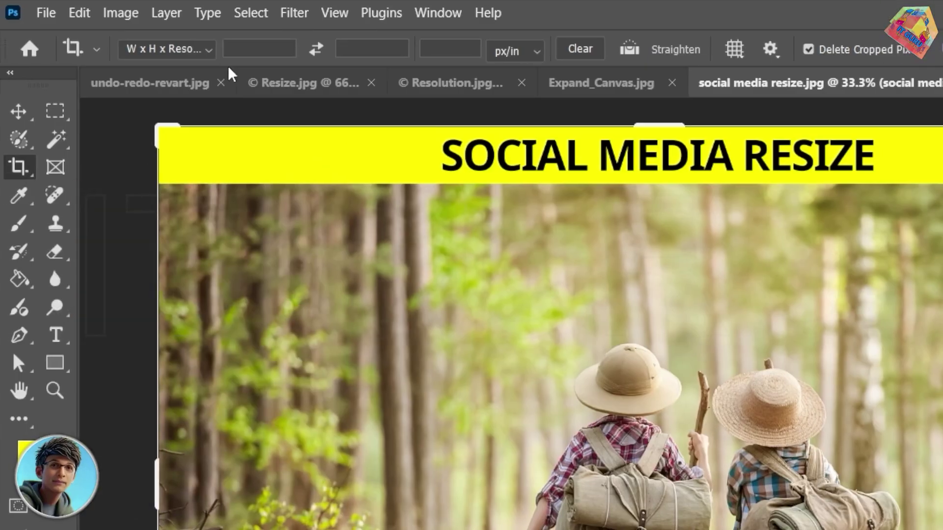
- Use the 1280 x 800 px 113 ppi crop preset on social media resize.jpg and shrink the frame to about 2924 x 1828 px
click(212, 49)
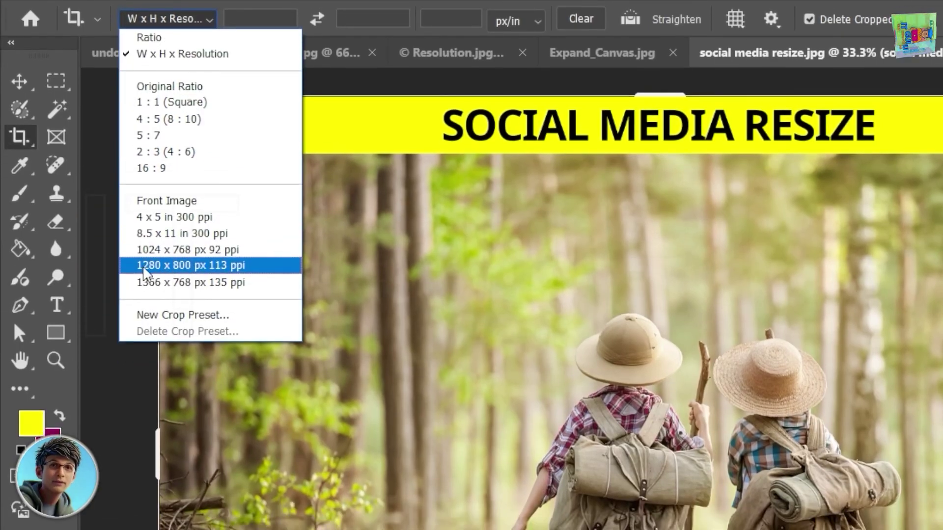
click(189, 269)
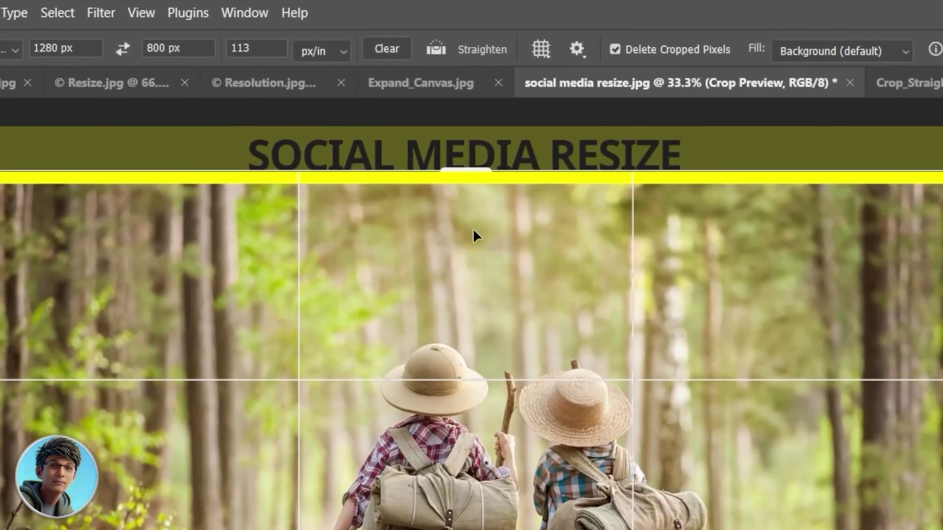
drag(473, 232, 422, 195)
drag(499, 172, 465, 221)
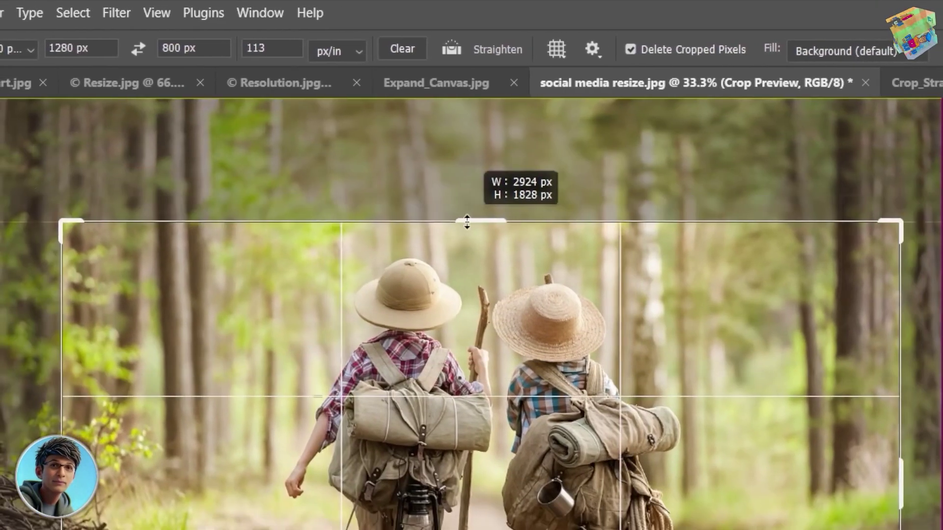
drag(502, 429, 502, 432)
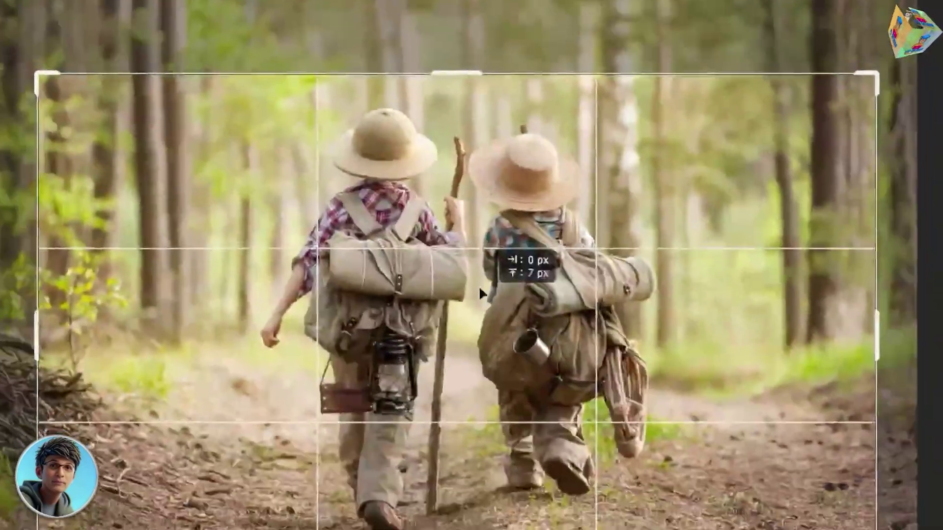
- Reposition the forest photo sideways within the crop frame and enlarge the frame beyond the photo's edge
drag(480, 293, 537, 353)
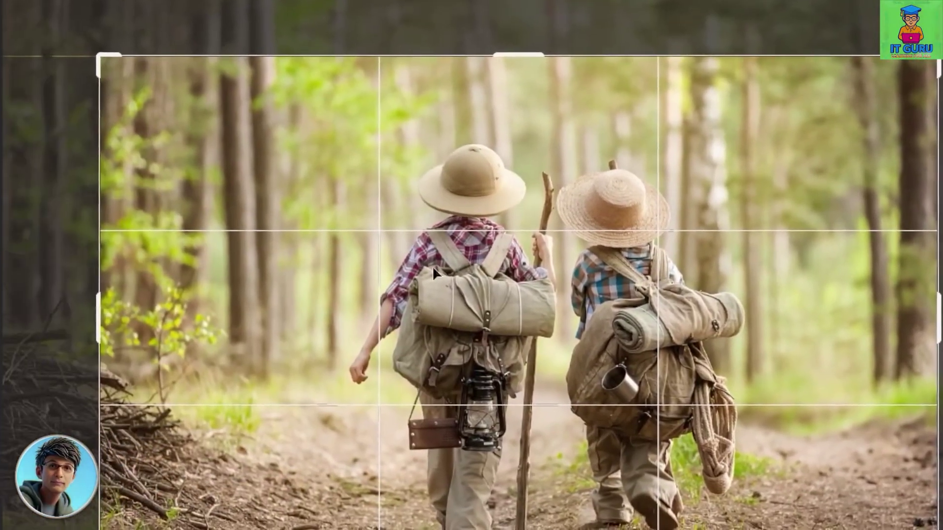
drag(286, 199, 176, 204)
drag(425, 273, 382, 269)
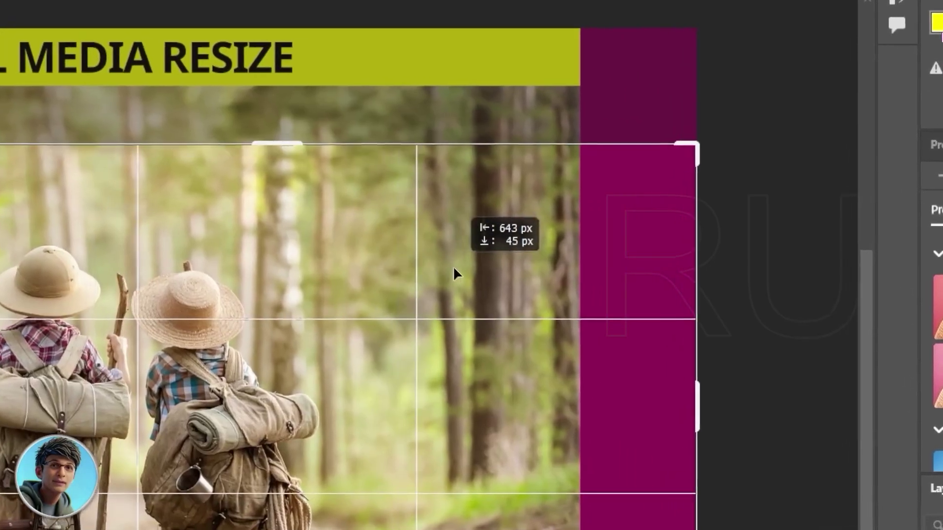
mouse_move(472, 260)
mouse_down()
mouse_move(482, 286)
mouse_move(467, 249)
mouse_move(475, 269)
mouse_up()
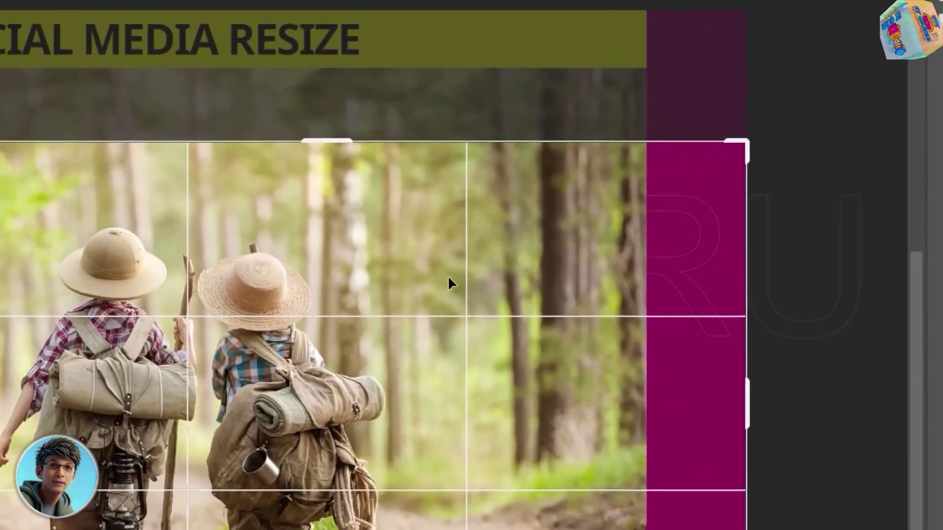
drag(448, 278, 481, 269)
drag(621, 385, 744, 386)
drag(163, 269, 116, 264)
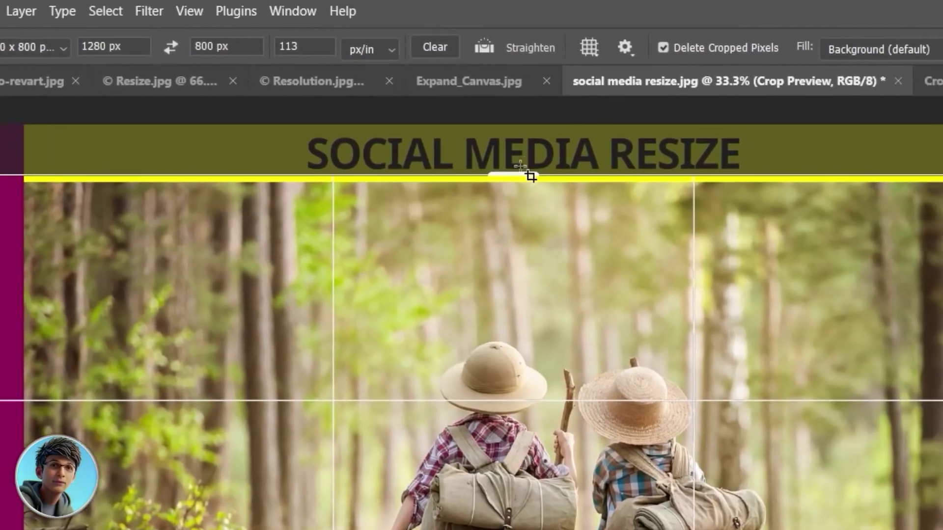
- Tighten the crop frame around the two hikers by its edges and corner, and reposition the photo inside it
drag(639, 169, 640, 218)
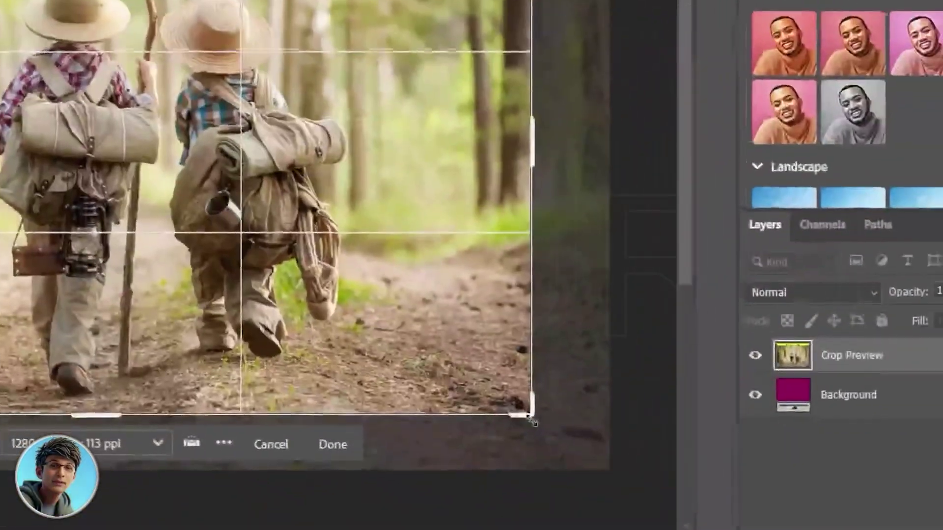
drag(533, 418, 469, 344)
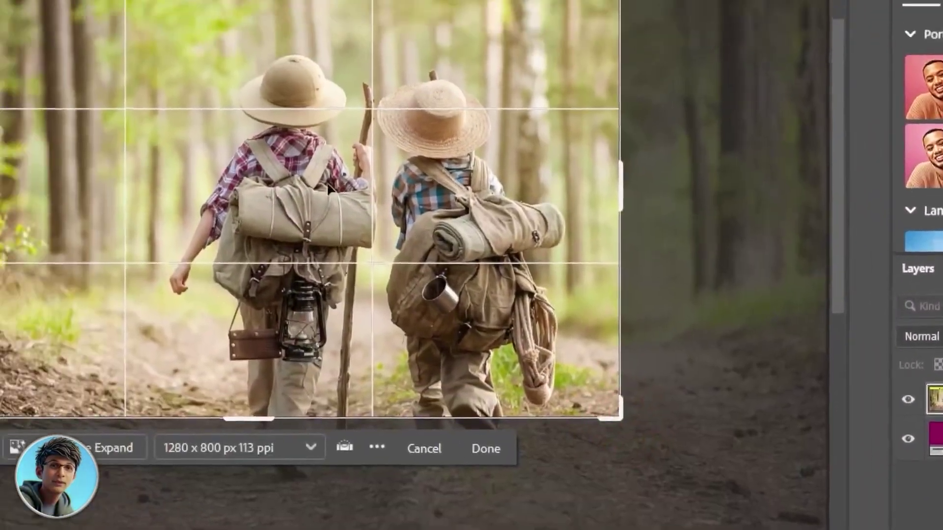
drag(327, 185, 294, 162)
drag(58, 288, 0, 287)
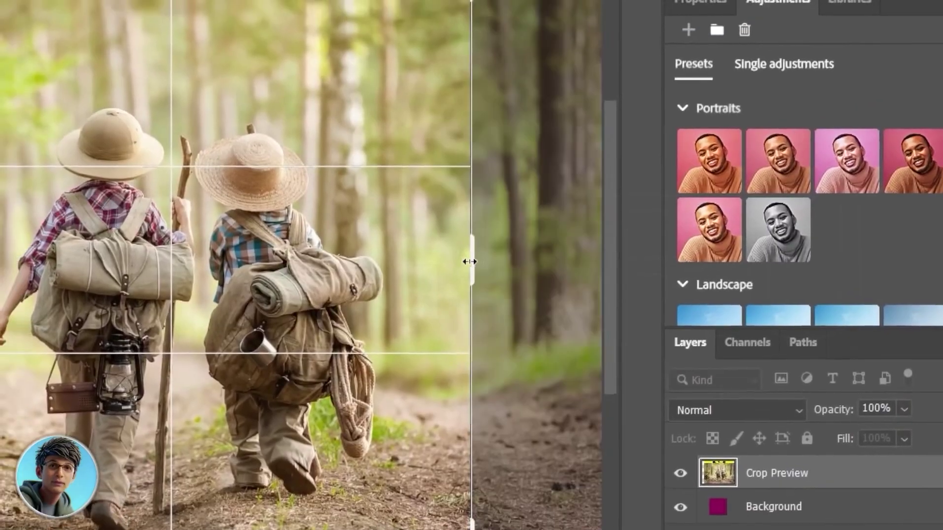
drag(439, 235, 550, 234)
drag(514, 266, 514, 266)
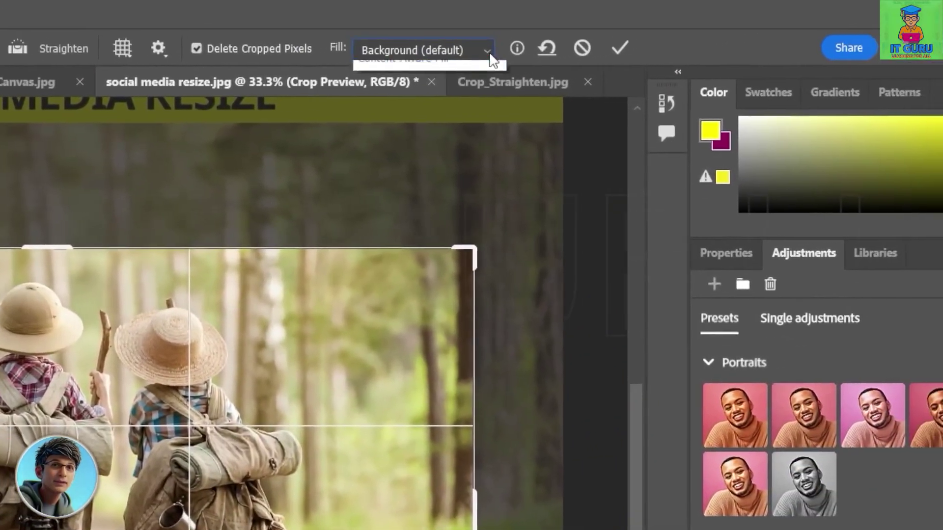
- Review the crop's fill options, keep Background (default), and apply the 1280 x 800 px crop
click(632, 27)
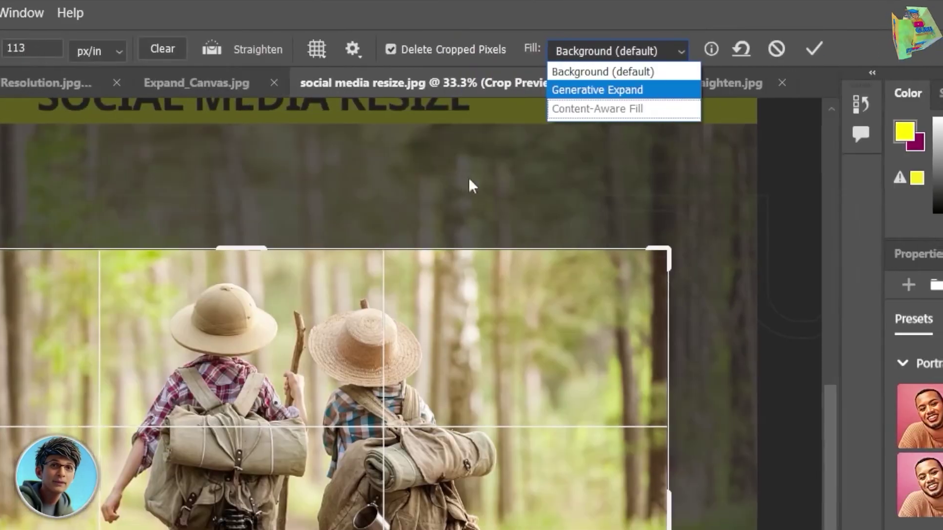
click(471, 168)
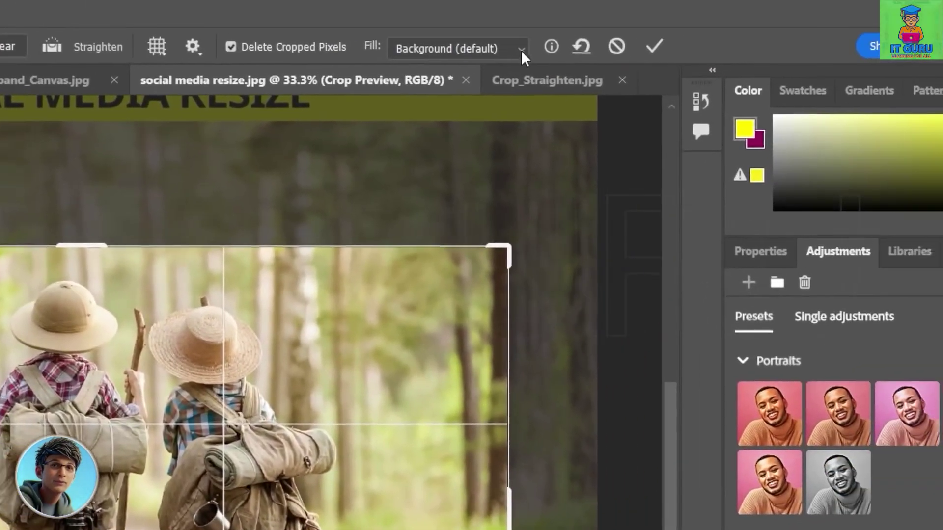
click(483, 51)
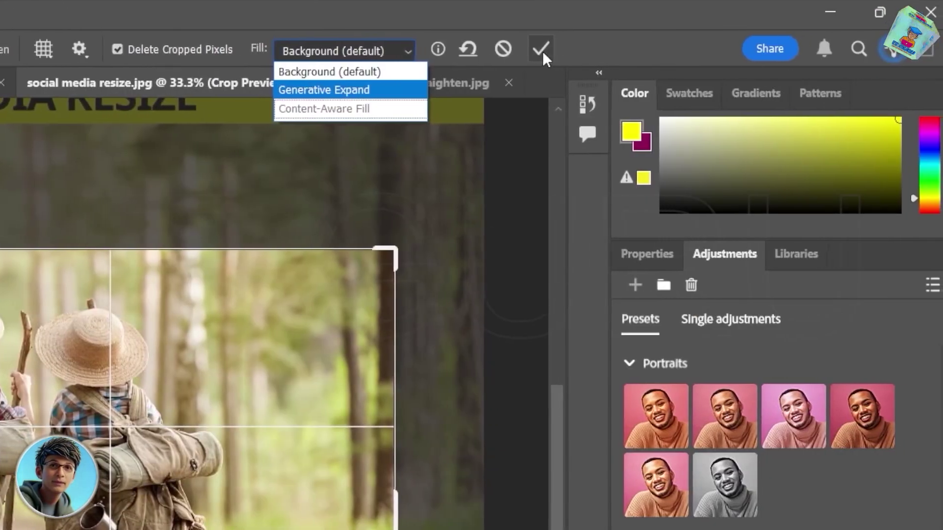
click(671, 51)
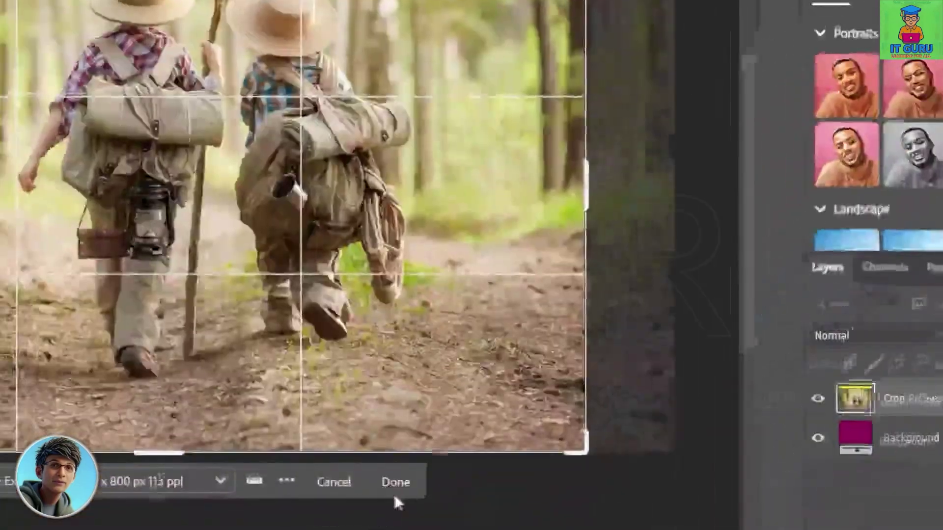
click(393, 490)
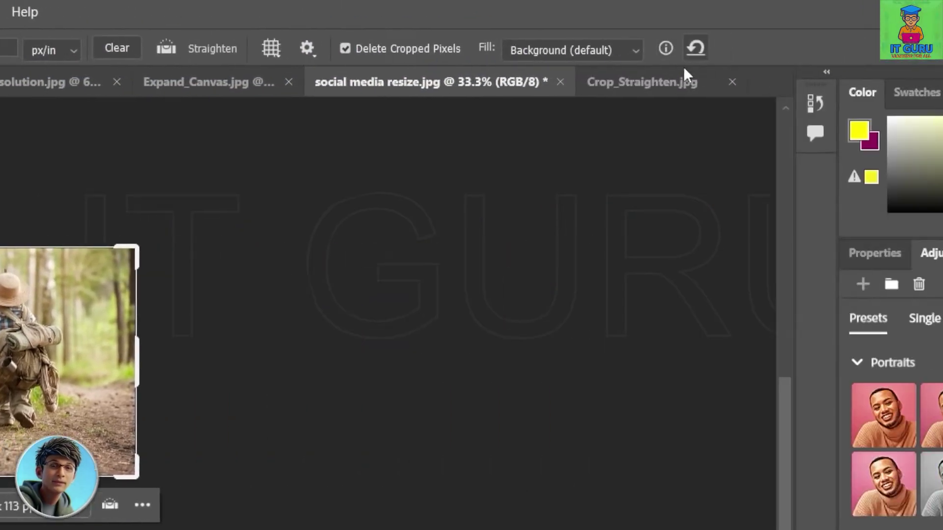
- Switch to the Crop_Straighten.jpg document and straighten the photo along the wooden table's front edge
click(710, 73)
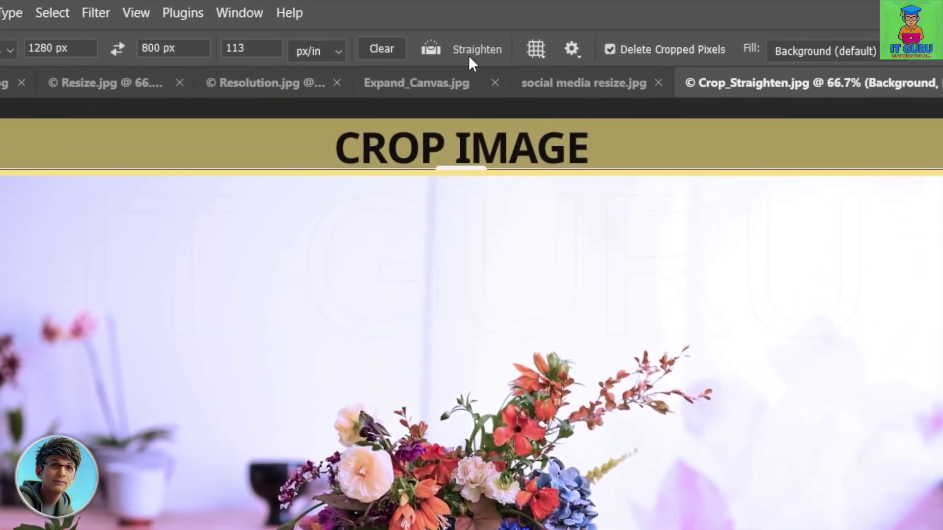
click(473, 52)
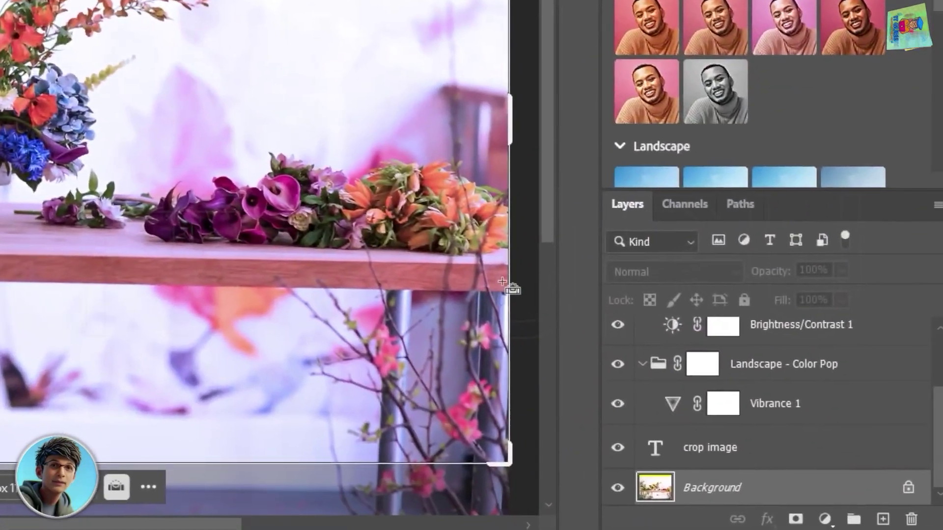
mouse_move(507, 265)
mouse_down()
mouse_move(104, 263)
mouse_move(131, 265)
mouse_up()
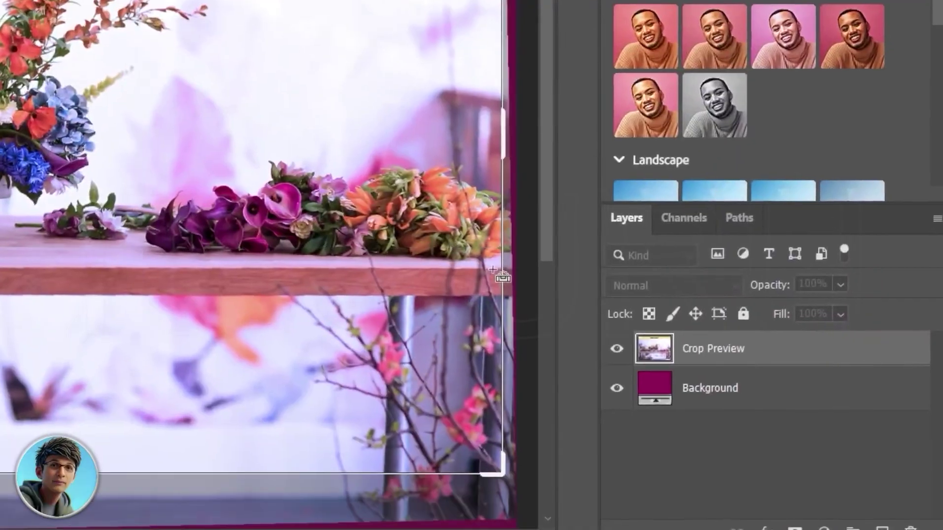
mouse_move(498, 271)
mouse_down()
mouse_move(128, 273)
mouse_move(165, 268)
mouse_up()
- Undo the straightening and redraw the straighten line along the table's edge across the photo
key(ctrl)
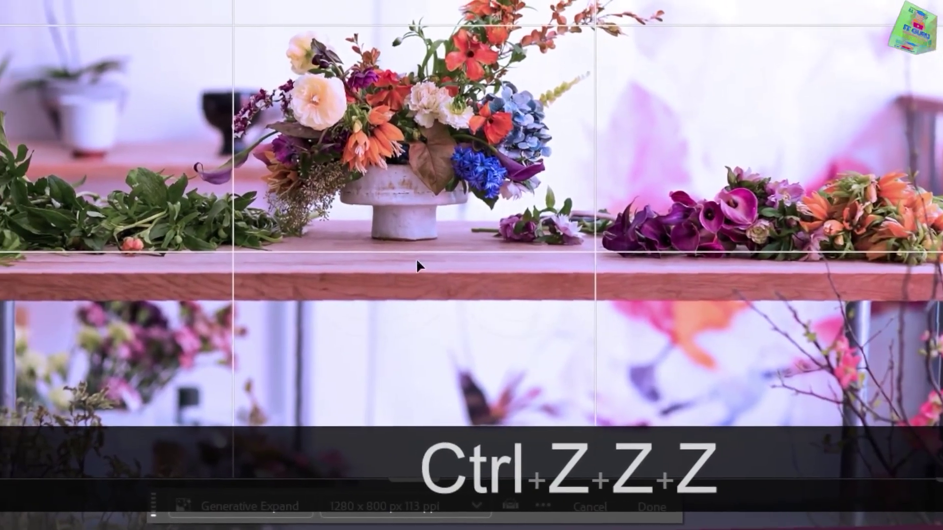
key(ctrl+z)
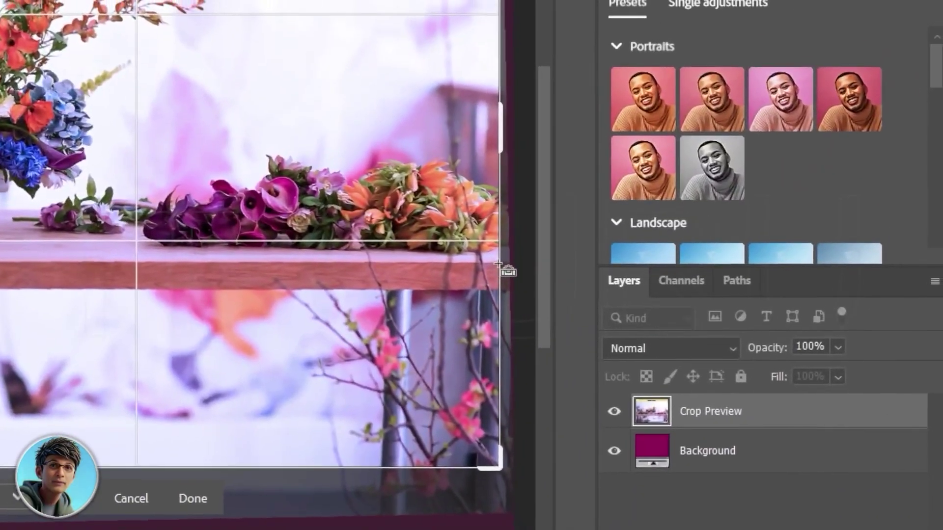
drag(511, 267, 0, 266)
drag(101, 266, 172, 267)
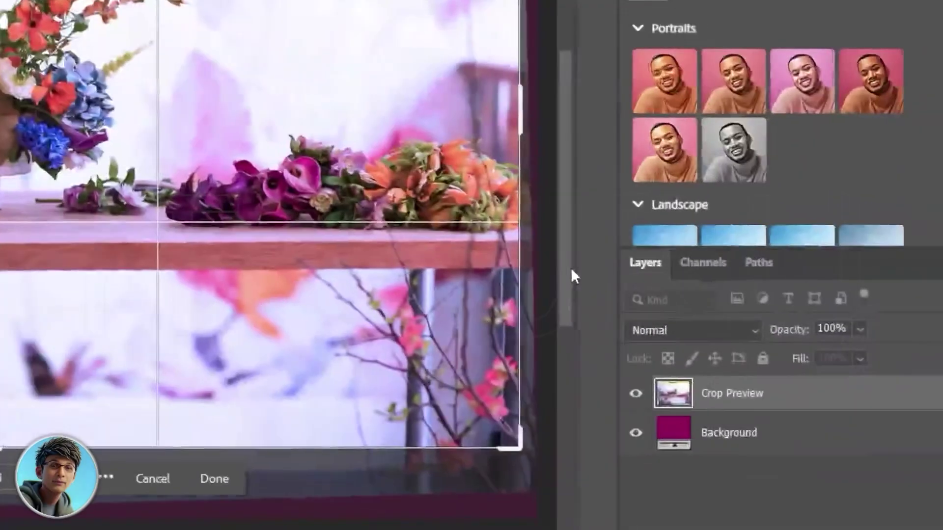
- Fine-tune the flower photo's rotation by hand from outside the crop frame and apply the crop
drag(571, 267, 537, 292)
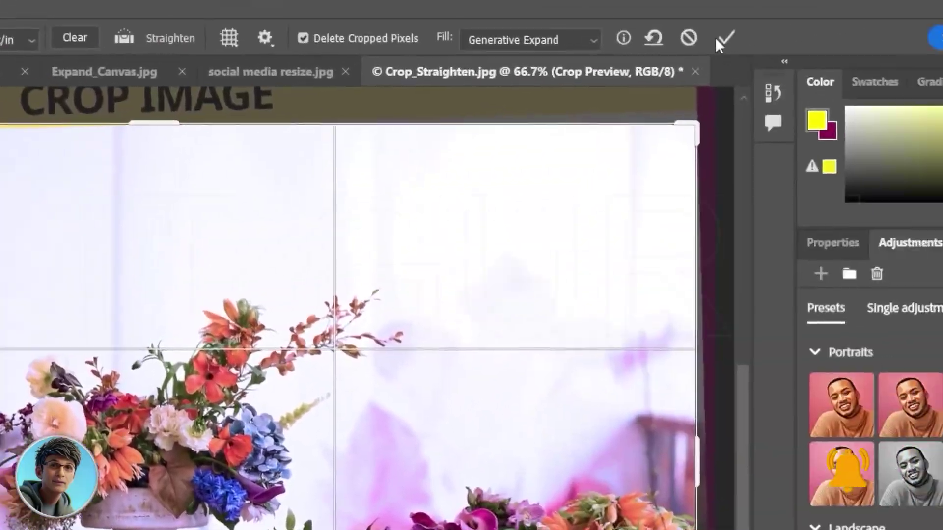
click(829, 49)
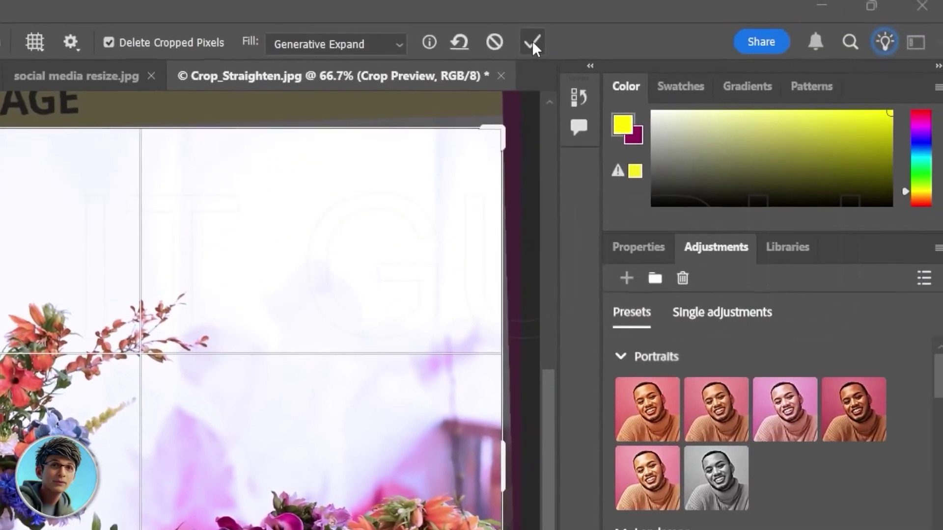
click(530, 47)
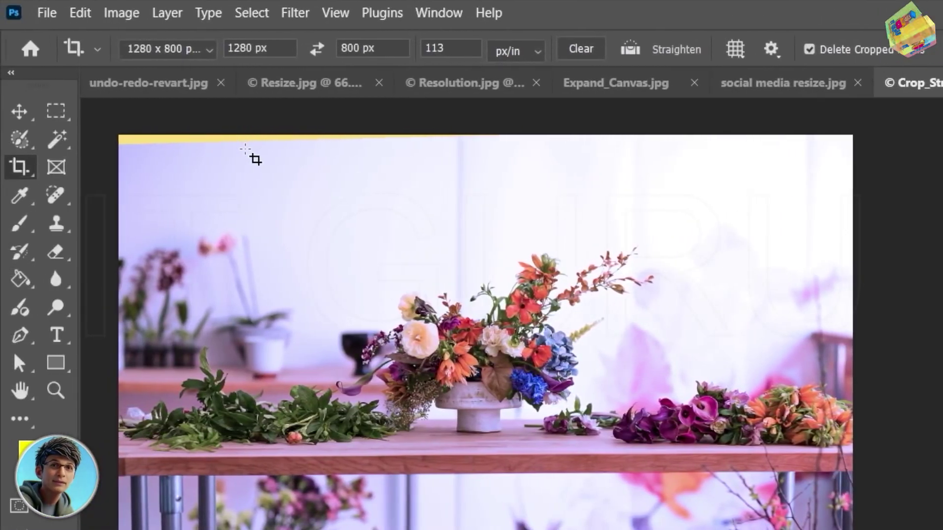
- Reactivate the crop on the straightened photo and shrink the frame to about 1236 x 773 px, excluding the yellow strip along its upper edge
click(273, 207)
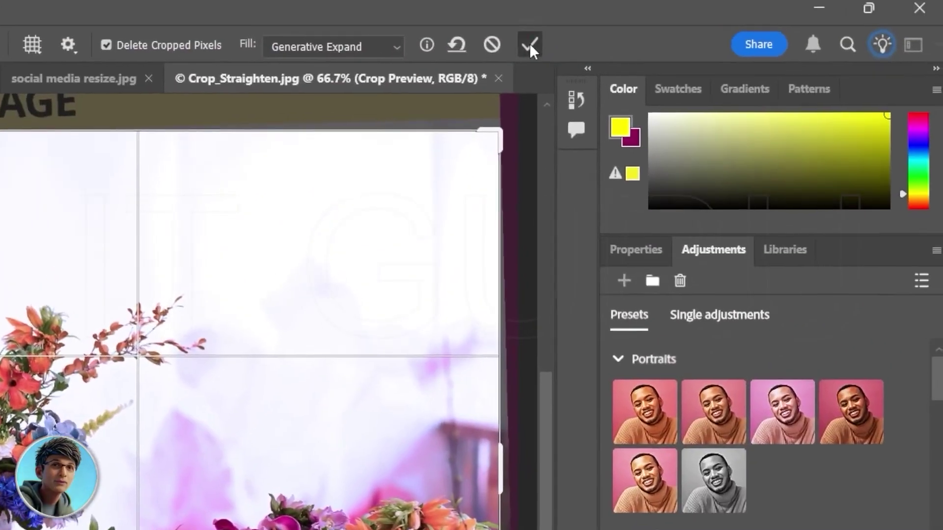
click(529, 45)
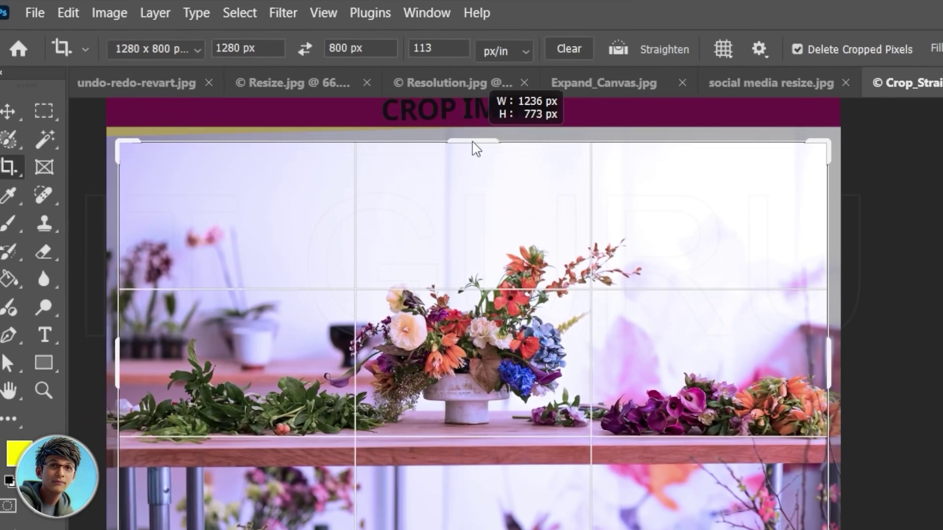
drag(474, 147, 472, 142)
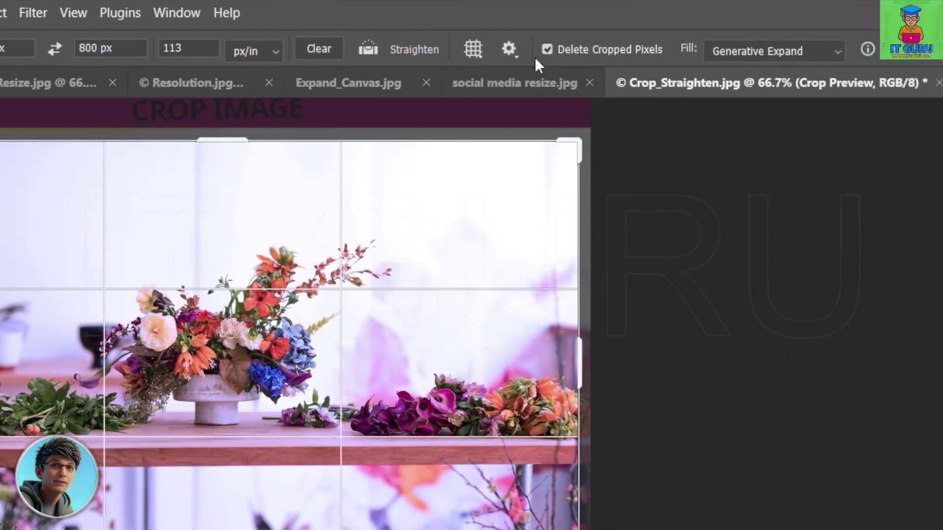
- Turn off Delete Cropped Pixels for the crop and straighten the photo along the table's edge again
click(494, 48)
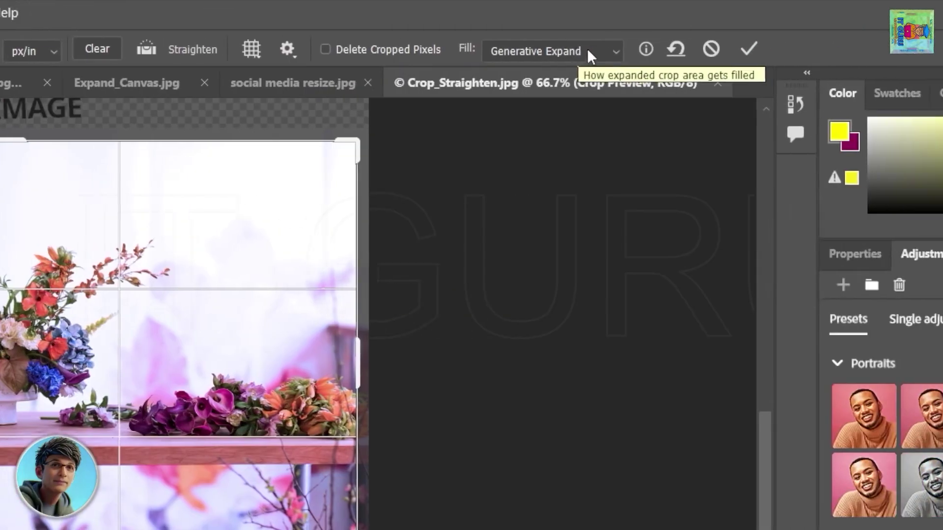
click(730, 51)
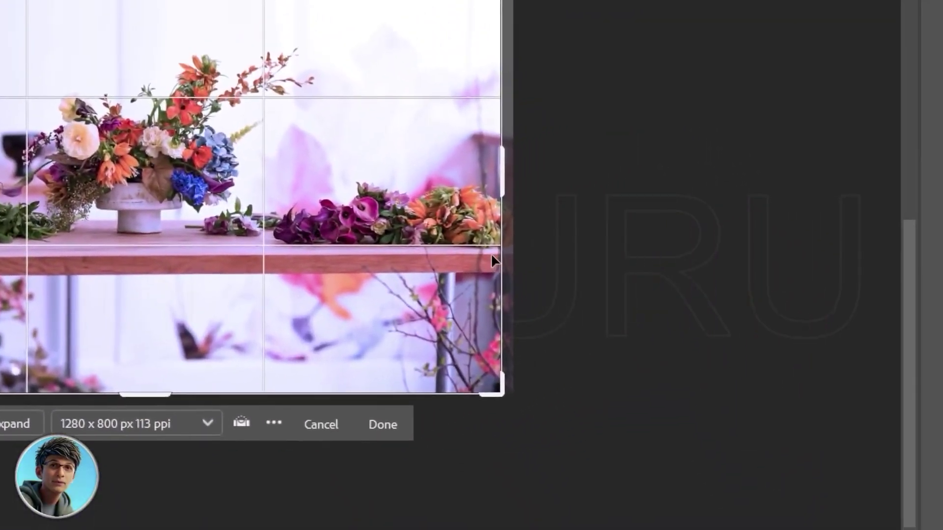
click(441, 335)
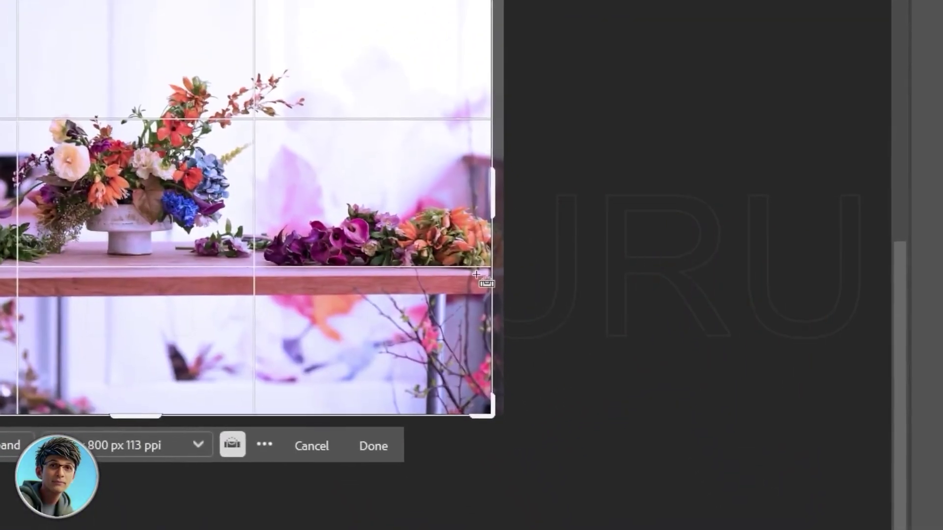
drag(686, 165, 441, 175)
drag(302, 275, 302, 275)
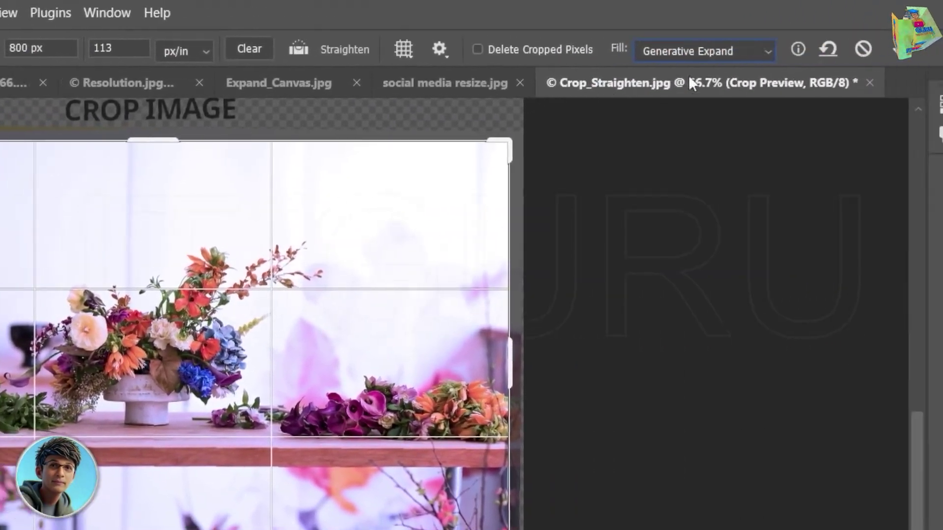
- Set the fill for the expanded crop area to Transparent (default)
click(766, 51)
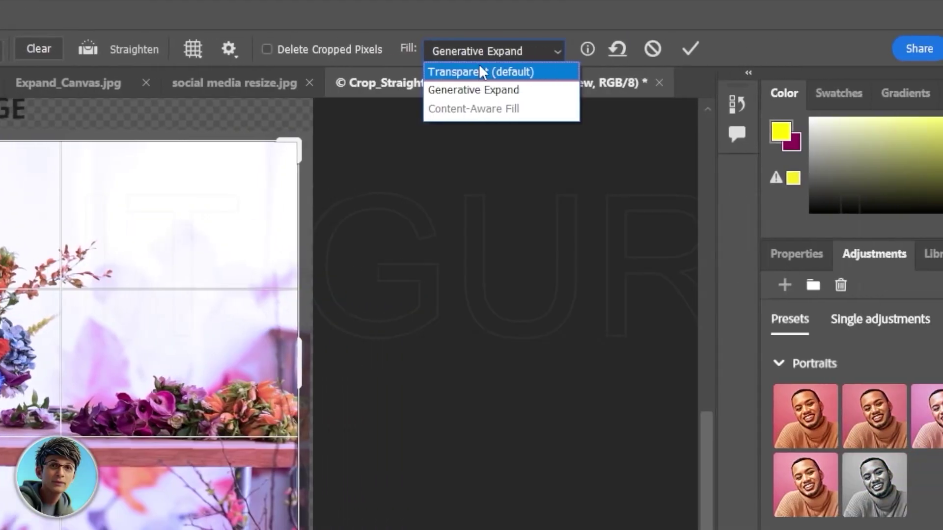
click(472, 72)
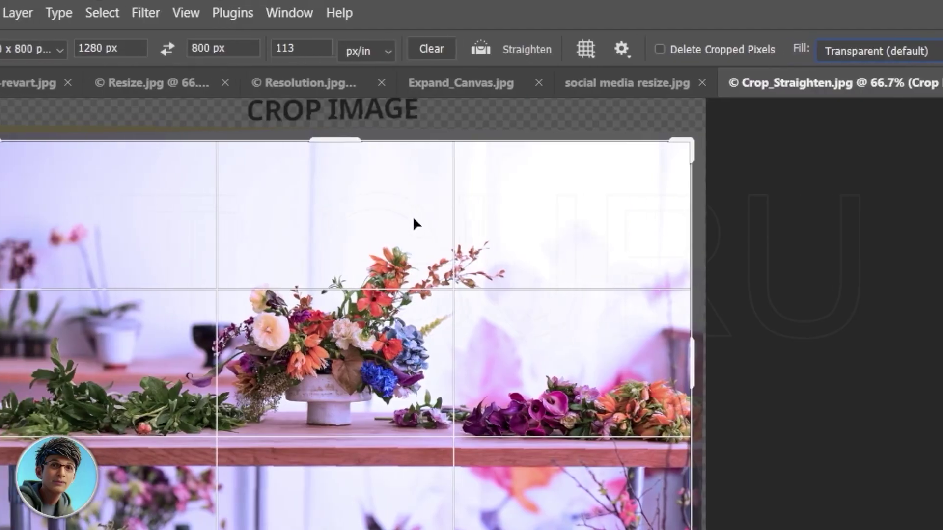